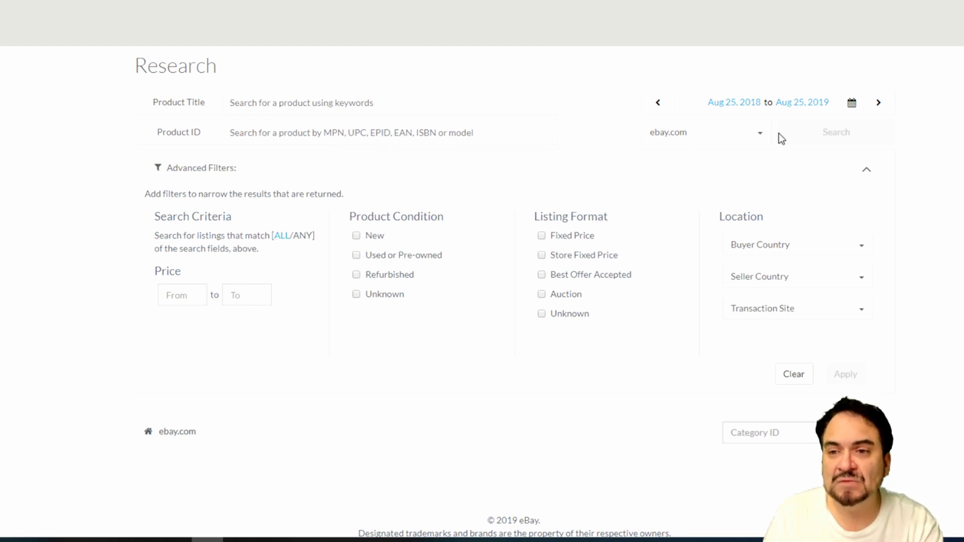
Step: Check the available eBay marketplace sites, keep ebay.com, and collapse the advanced filters
click(758, 134)
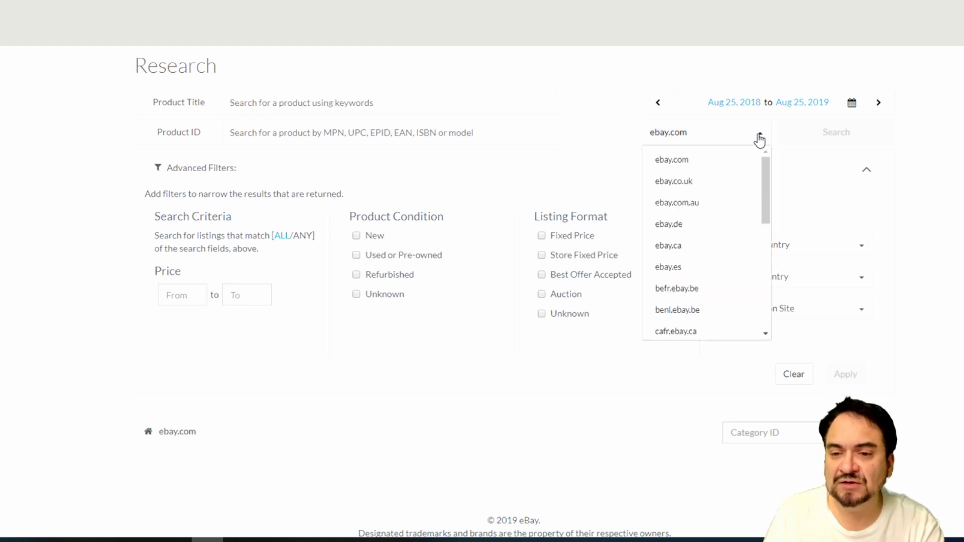
click(598, 142)
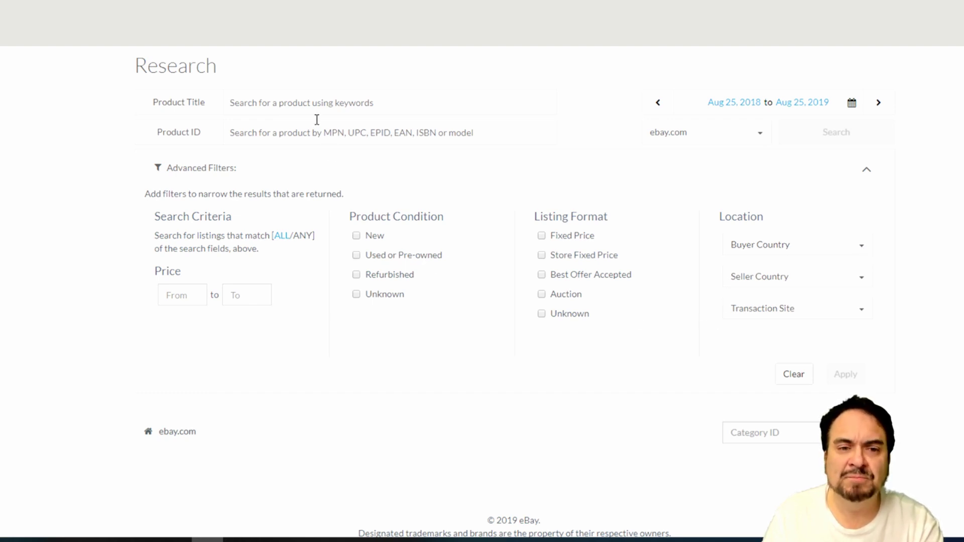
click(315, 102)
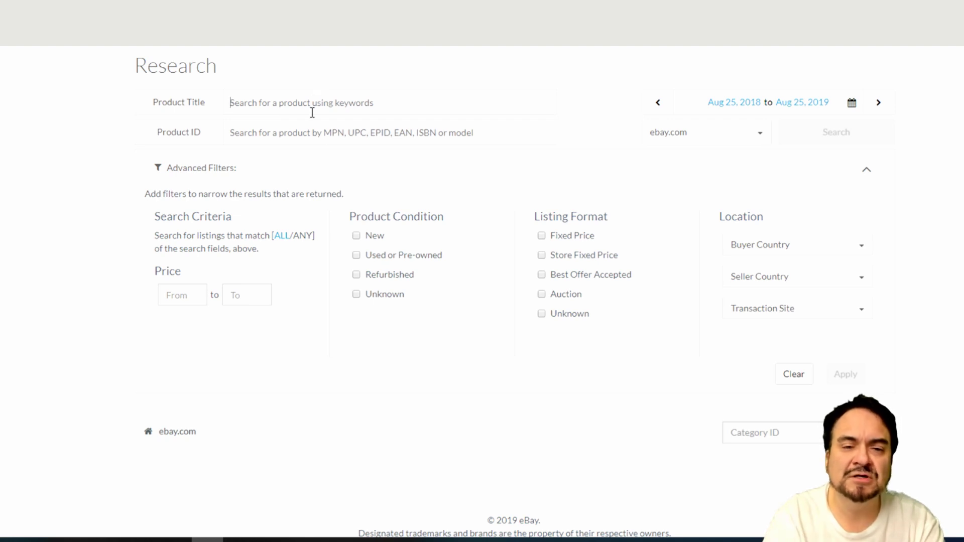
click(484, 166)
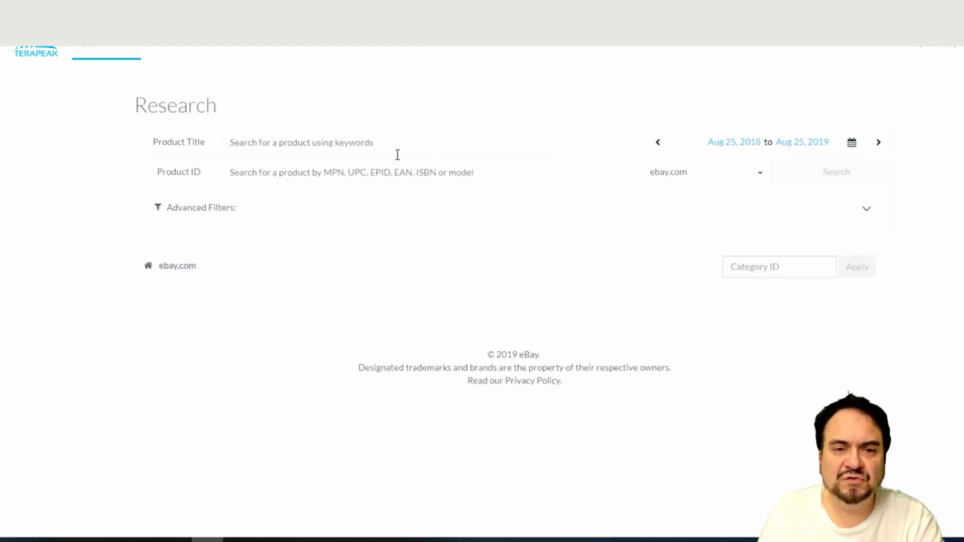
Step: Search the product titles for "smash bros brawl wii"
click(338, 143)
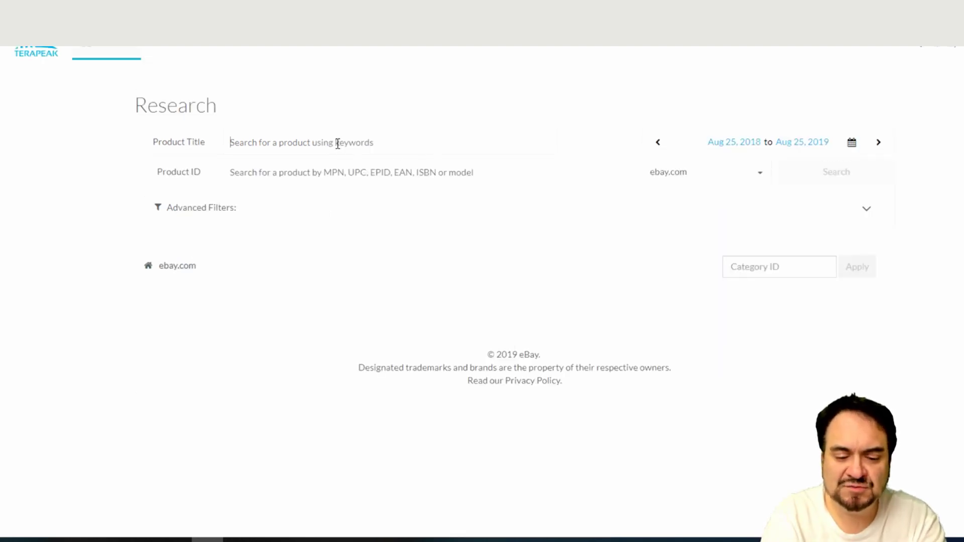
text(smash bros)
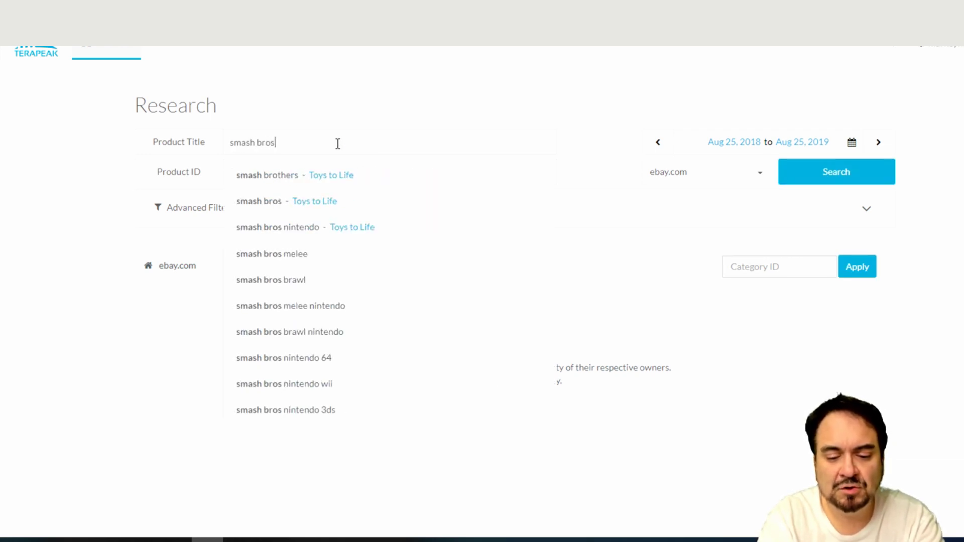
text( brawl)
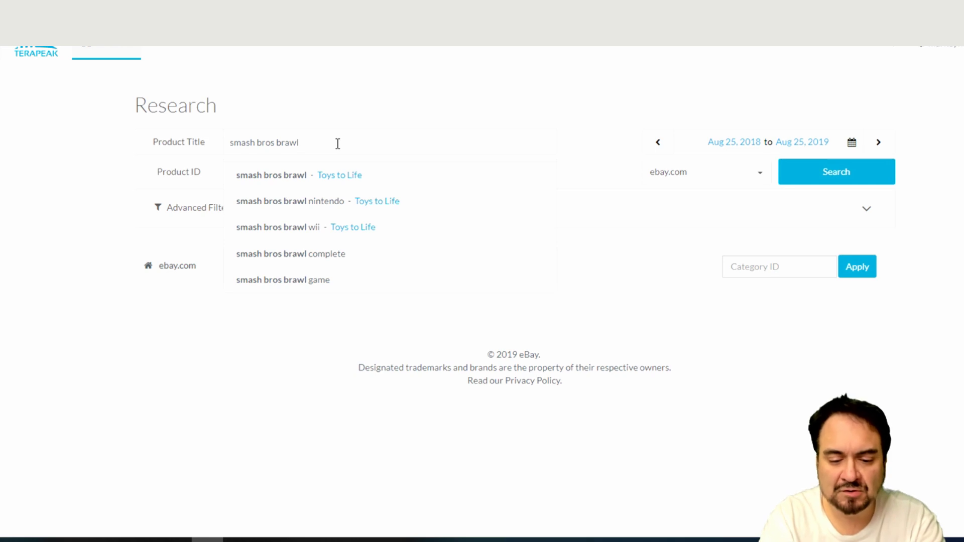
text( ww\)
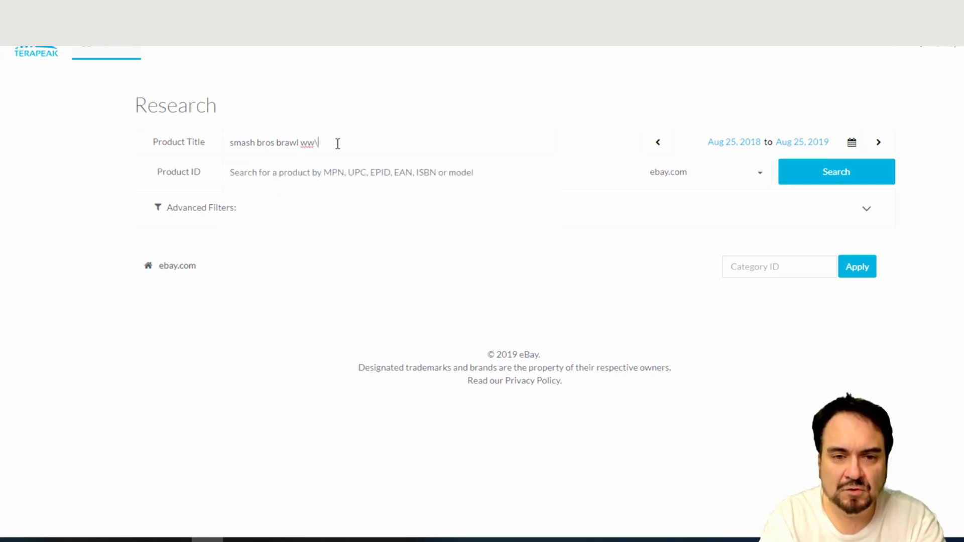
key(BackSpace)
key(BackSpace)
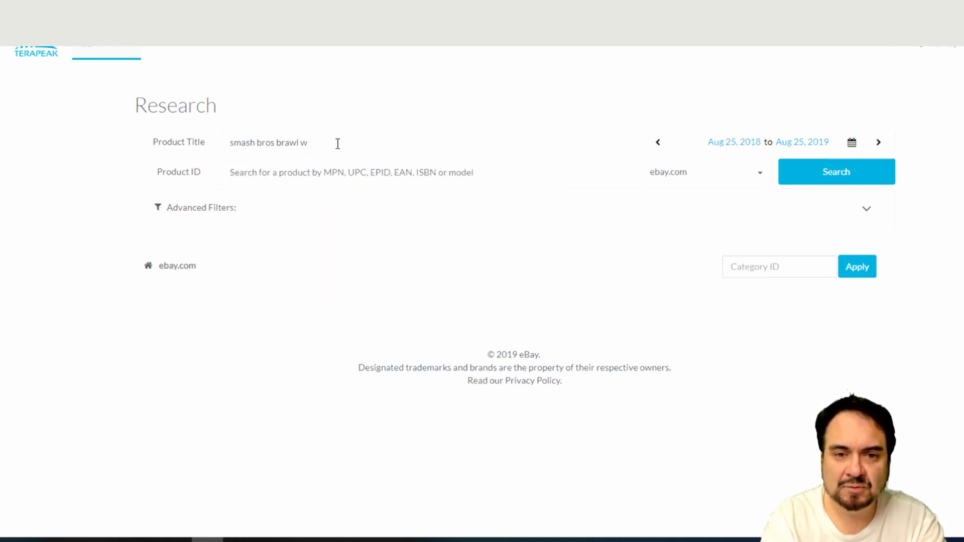
text(ii)
key(Return)
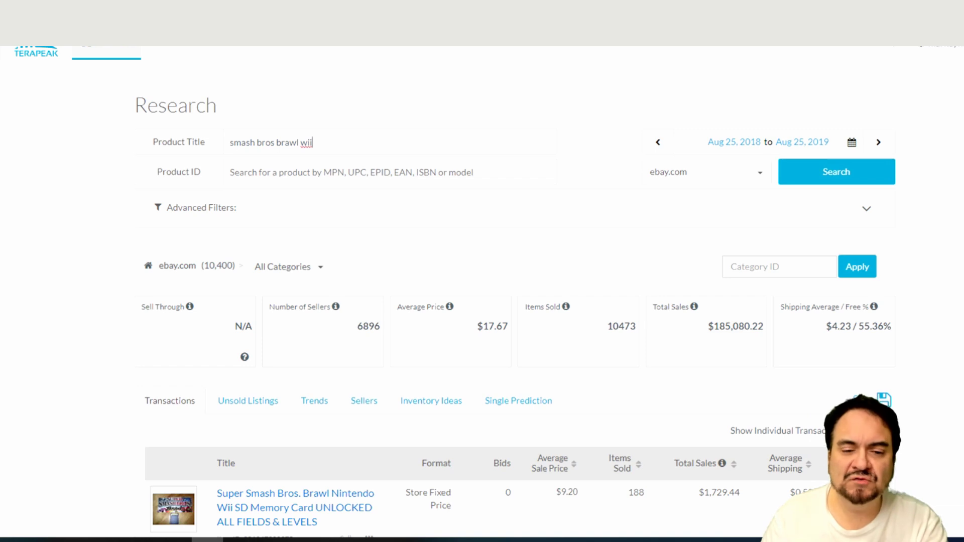
Step: Sort the transactions by average sale price, highest first
scroll(482, 302, down, 3)
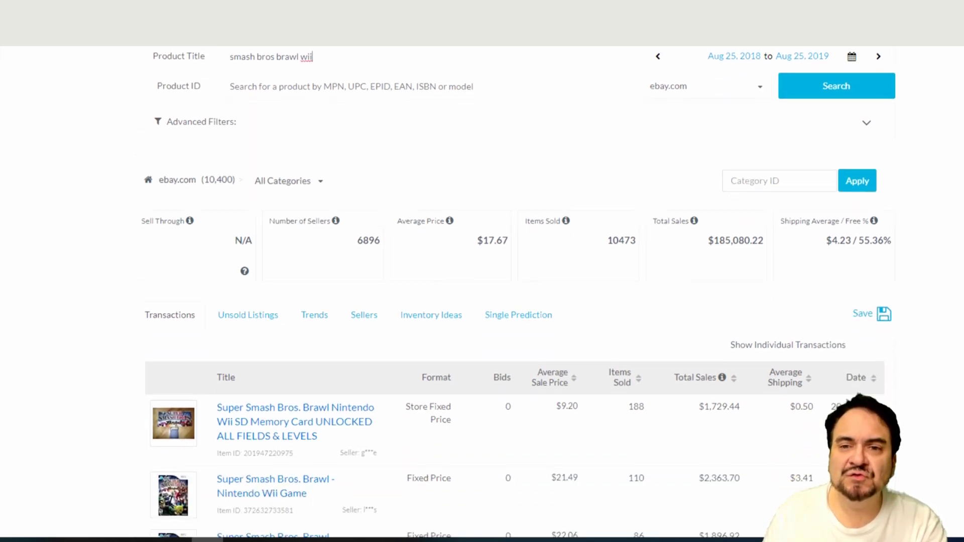
scroll(482, 301, up, 3)
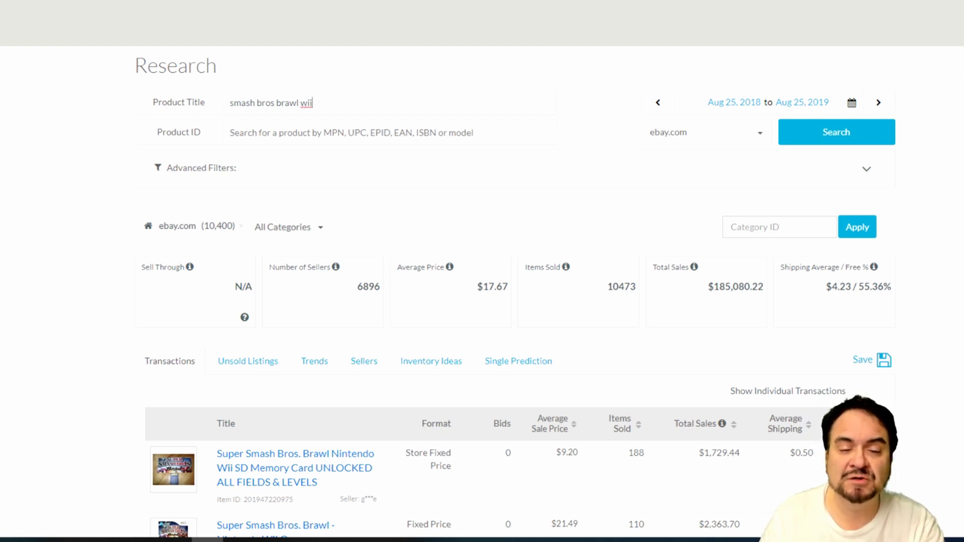
scroll(649, 256, down, 5)
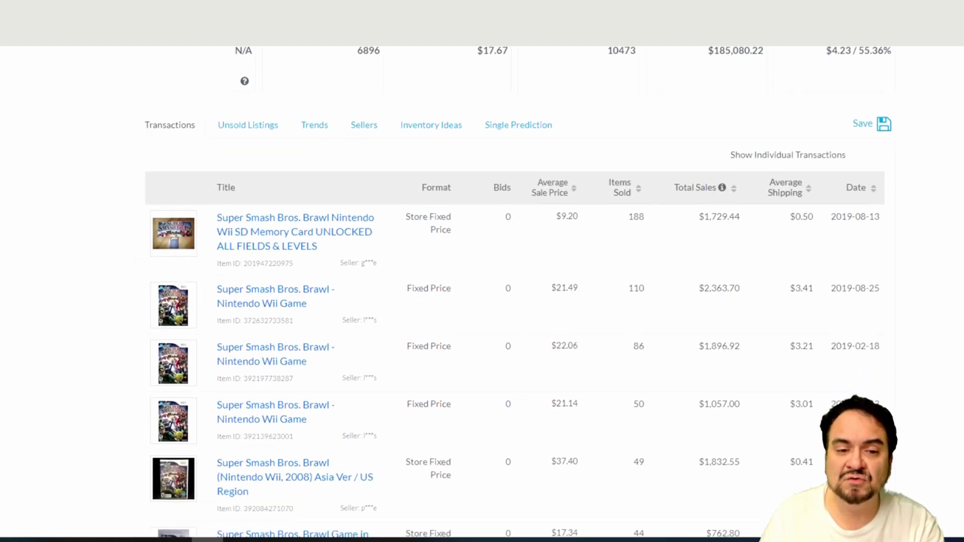
click(545, 186)
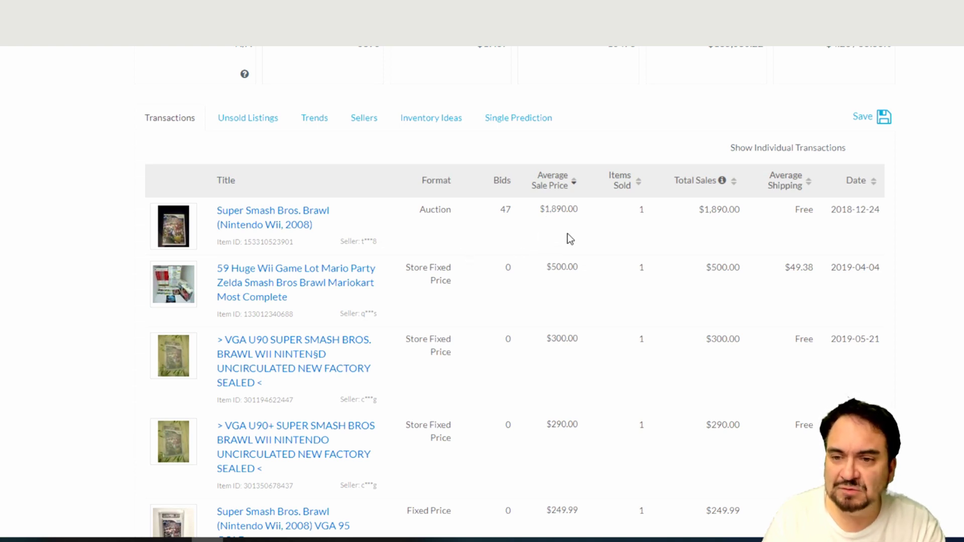
Step: Look through the highest-priced sales and set the transaction list to 50 items per page
scroll(512, 301, down, 4)
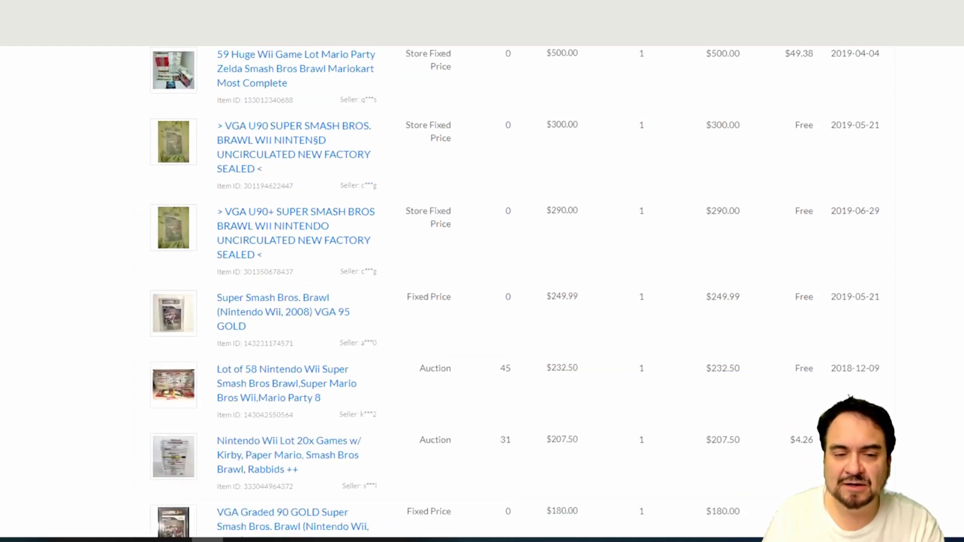
scroll(512, 291, down, 5)
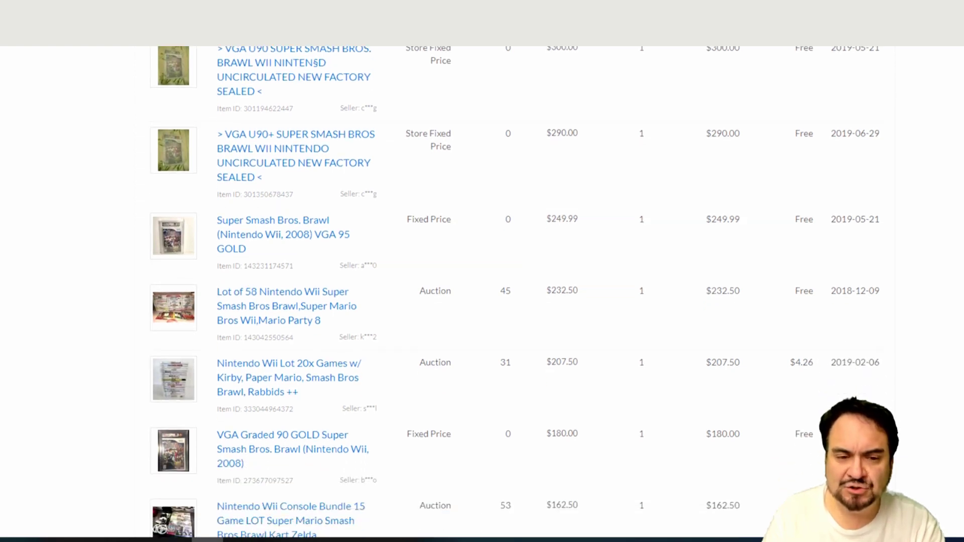
scroll(512, 291, down, 3)
scroll(320, 463, up, 1)
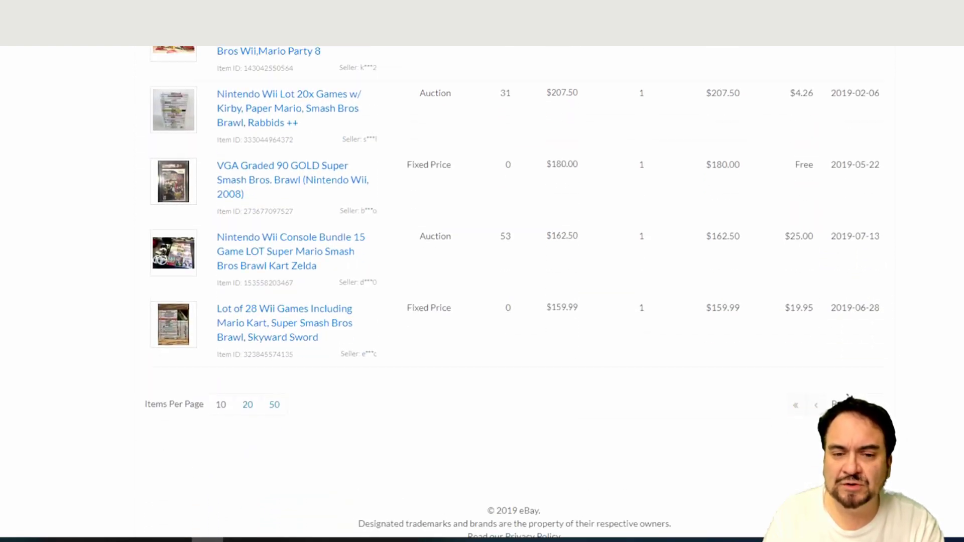
scroll(320, 463, down, 1)
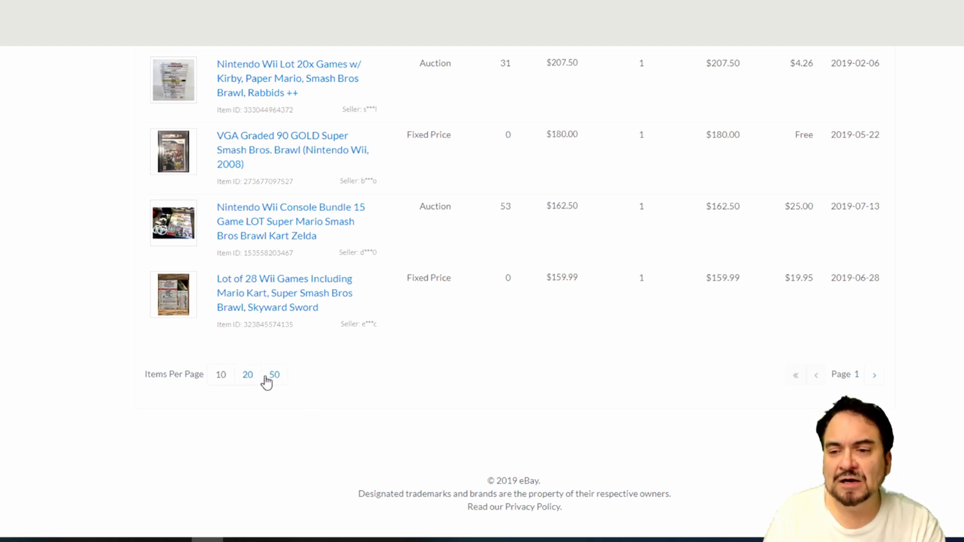
click(275, 380)
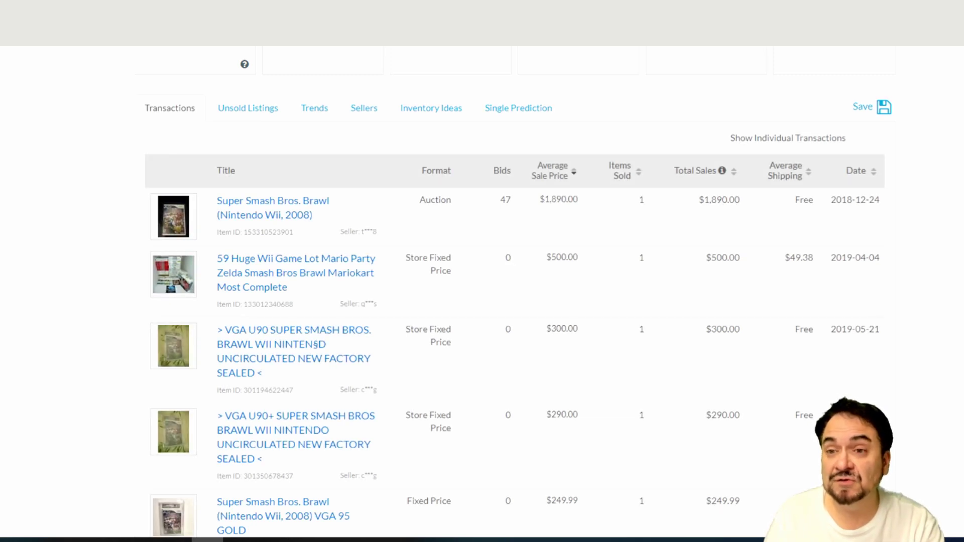
Step: Narrow the results to the Video Games & Consoles category and its Video Games subcategory
scroll(502, 291, down, 20)
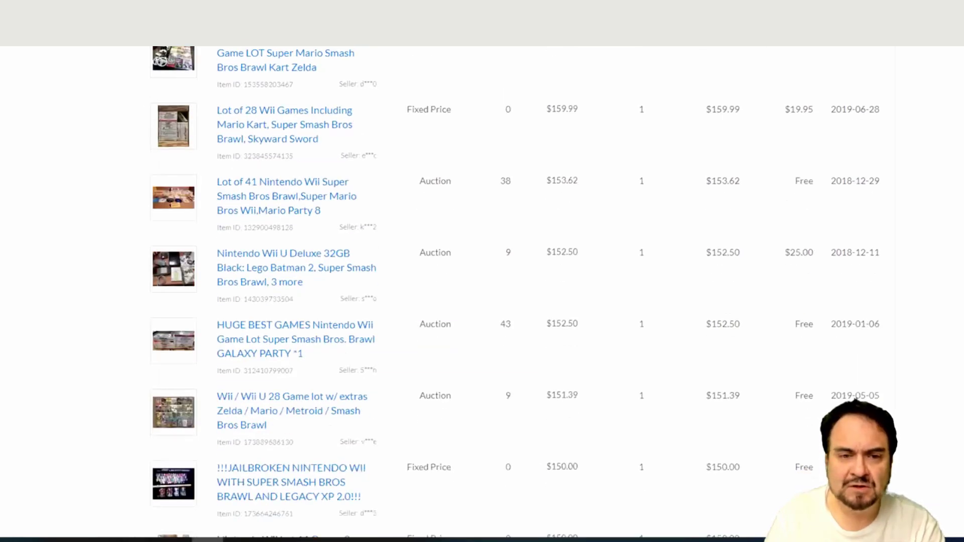
scroll(502, 291, down, 6)
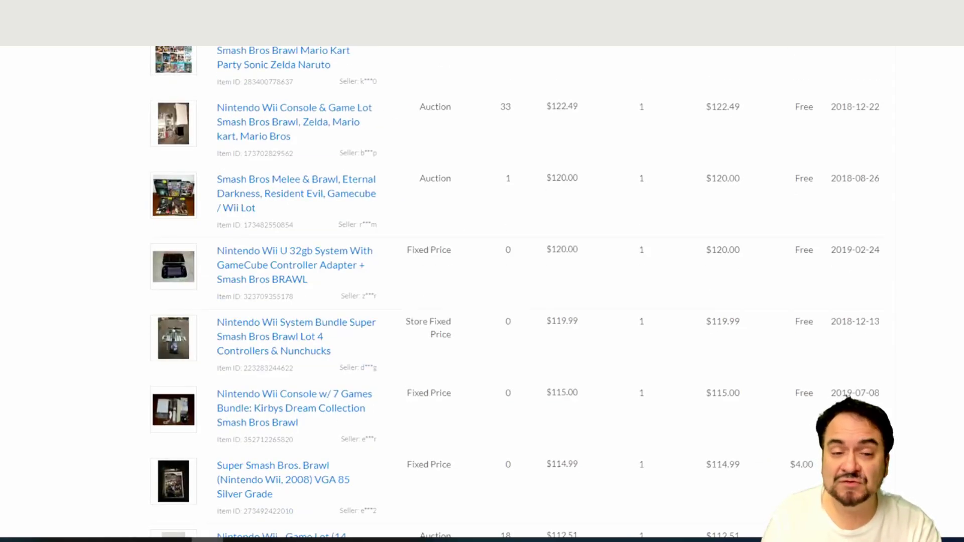
scroll(502, 292, up, 20)
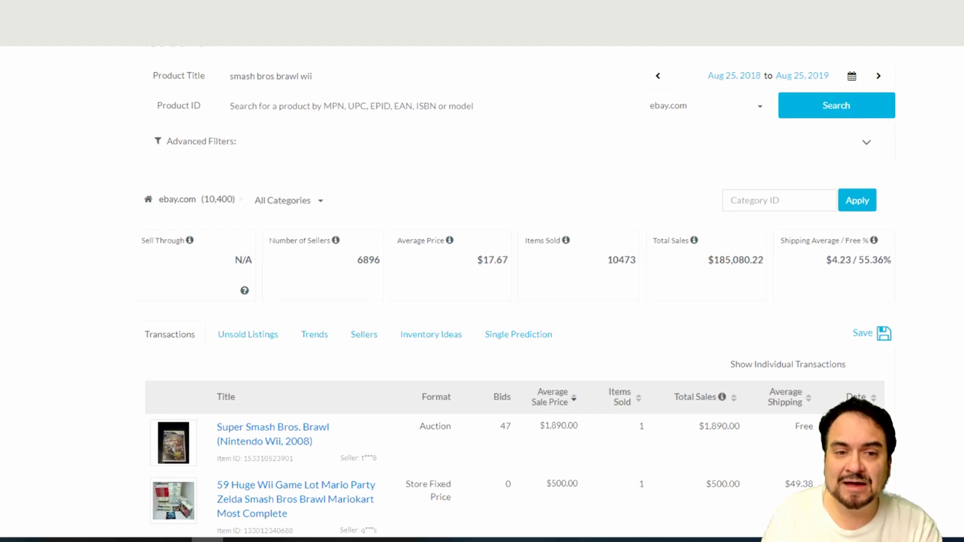
click(324, 205)
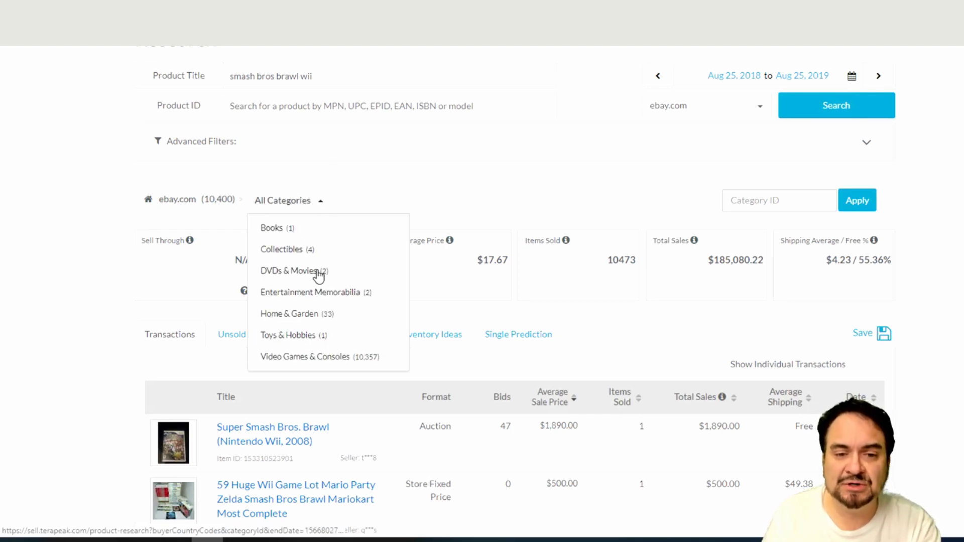
click(331, 360)
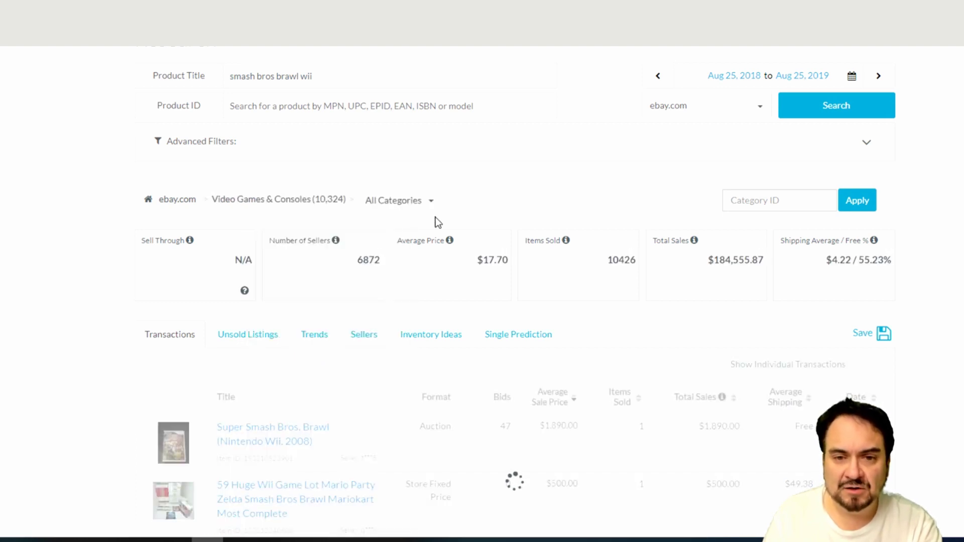
click(433, 204)
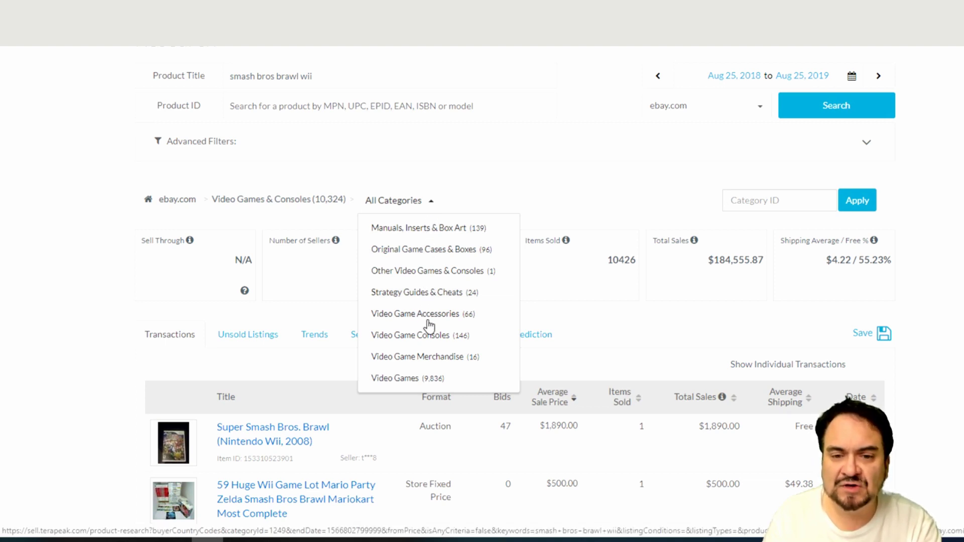
click(406, 380)
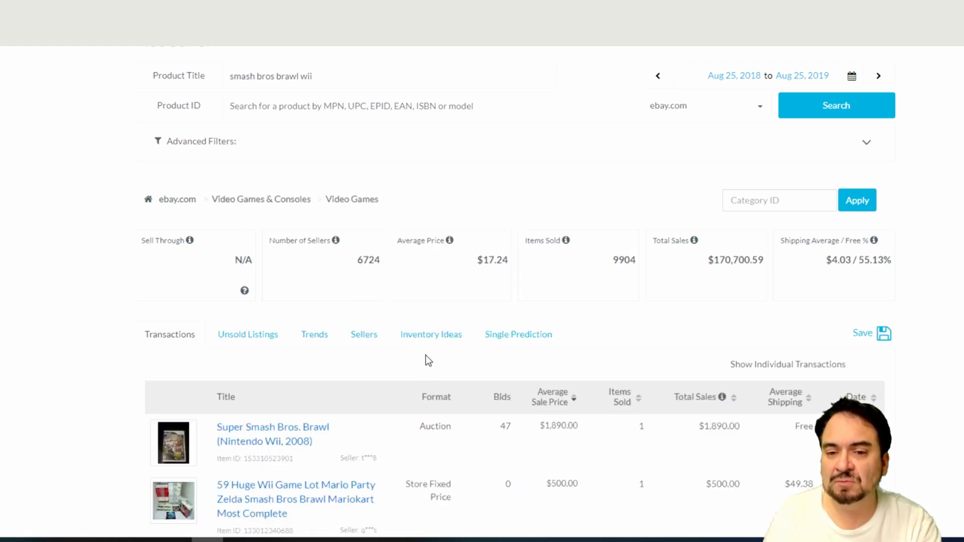
Step: Examine the sales summary and the highest-priced transactions within the Video Games category
scroll(482, 301, down, 10)
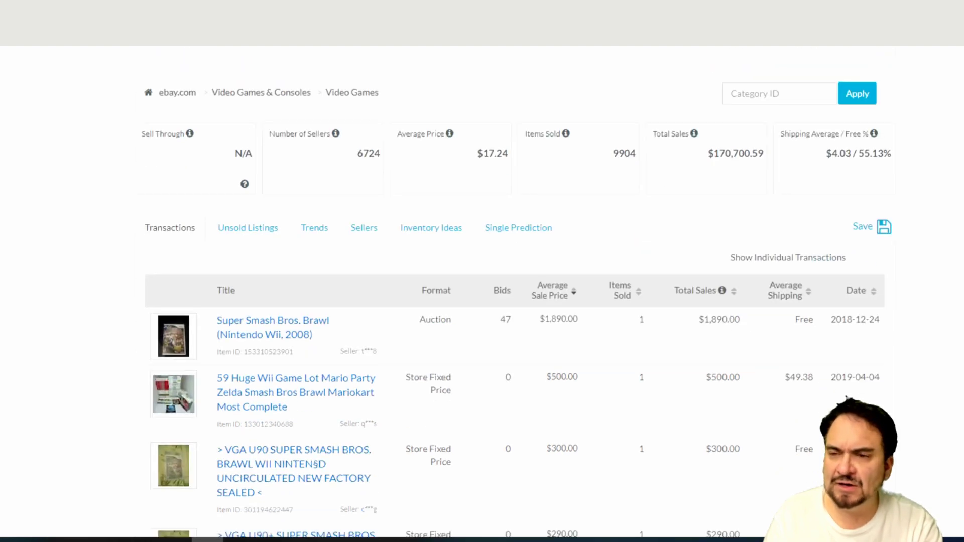
scroll(481, 291, down, 10)
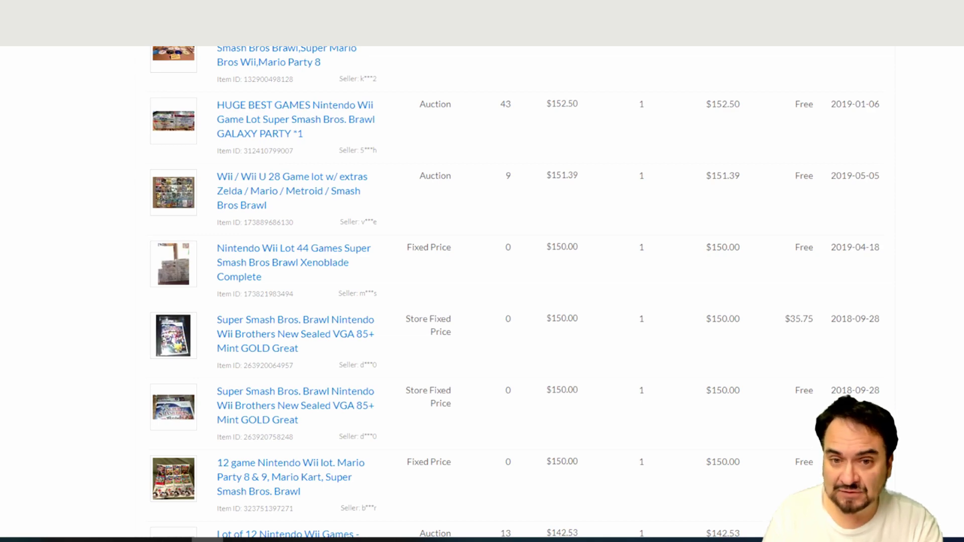
scroll(482, 291, up, 15)
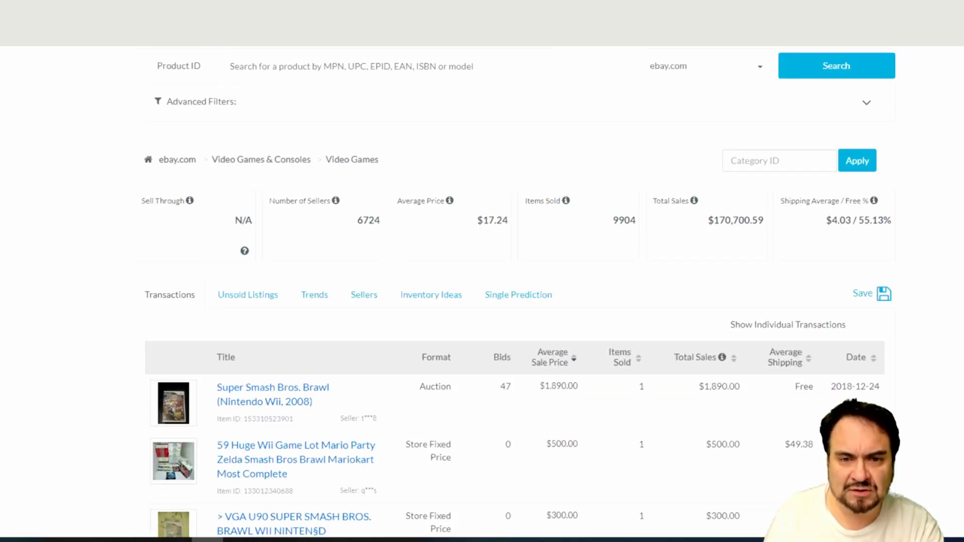
scroll(482, 291, down, 15)
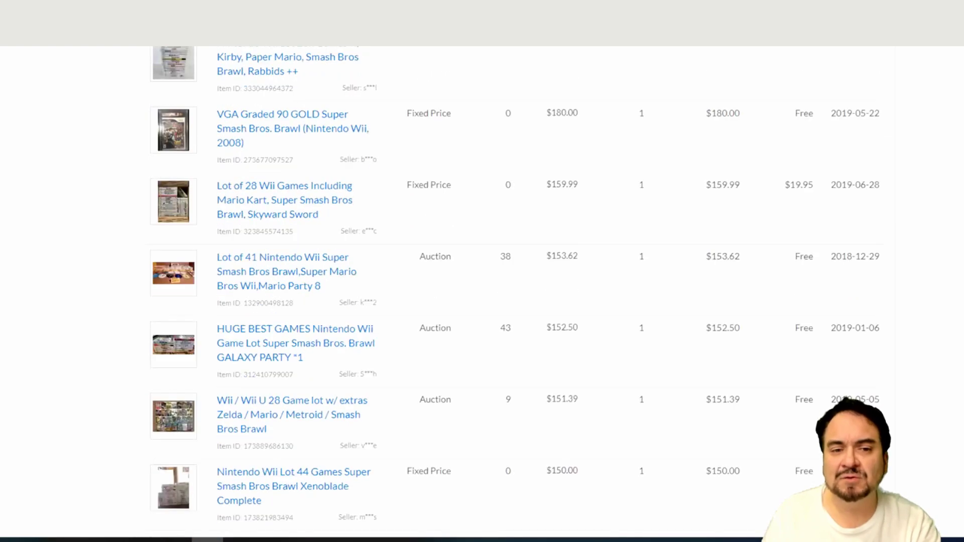
scroll(482, 291, down, 2)
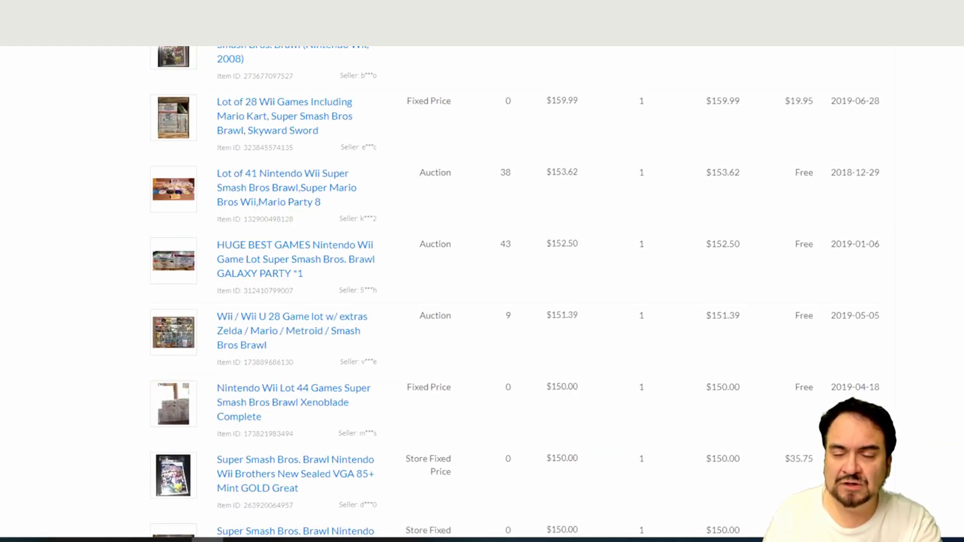
scroll(482, 291, down, 8)
scroll(482, 291, up, 20)
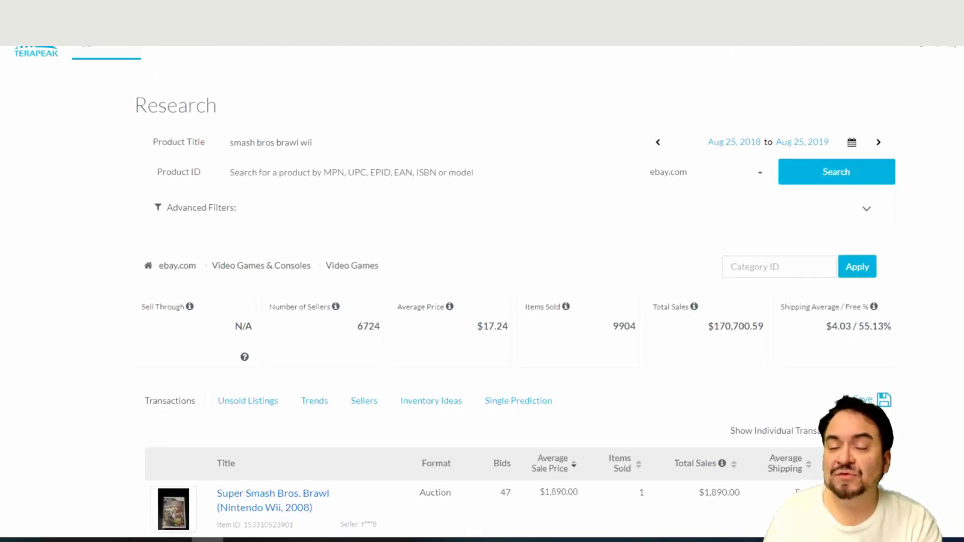
scroll(482, 292, down, 10)
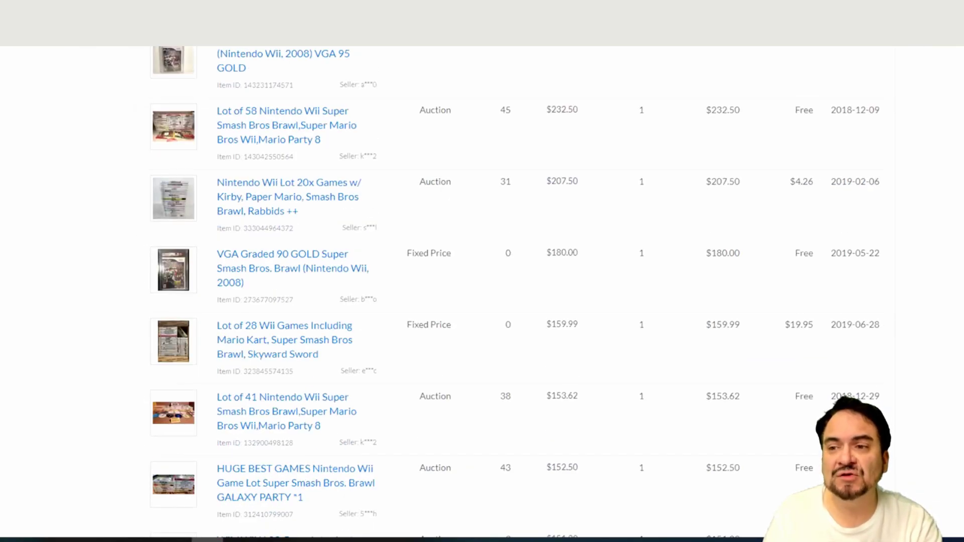
scroll(481, 291, up, 15)
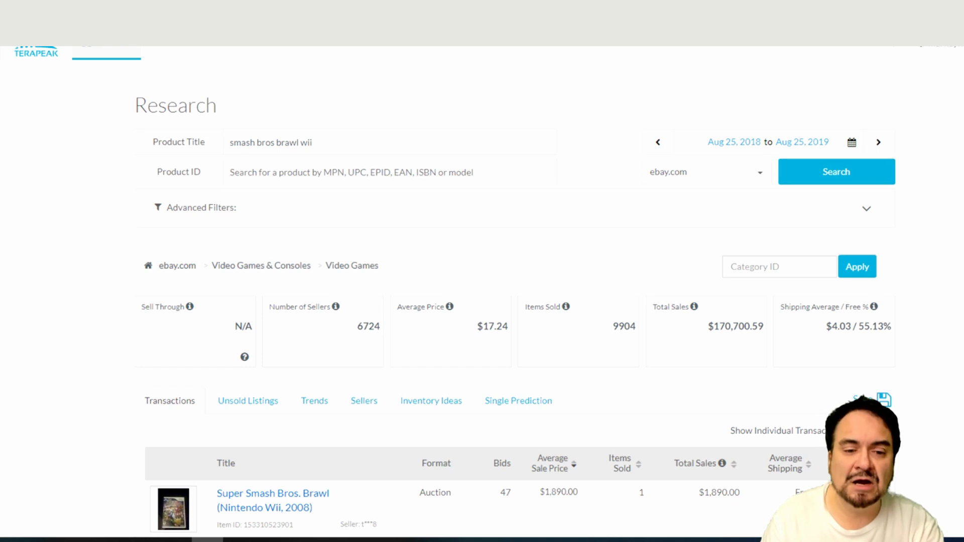
scroll(830, 86, down, 3)
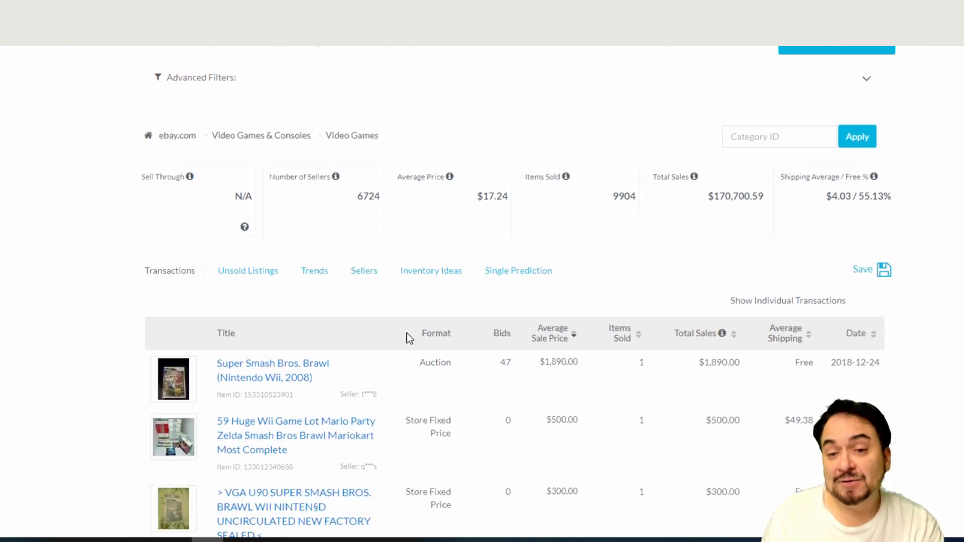
Step: Open the highest-priced Super Smash Bros. Brawl auction in a new browser tab and switch to it
right_click(270, 378)
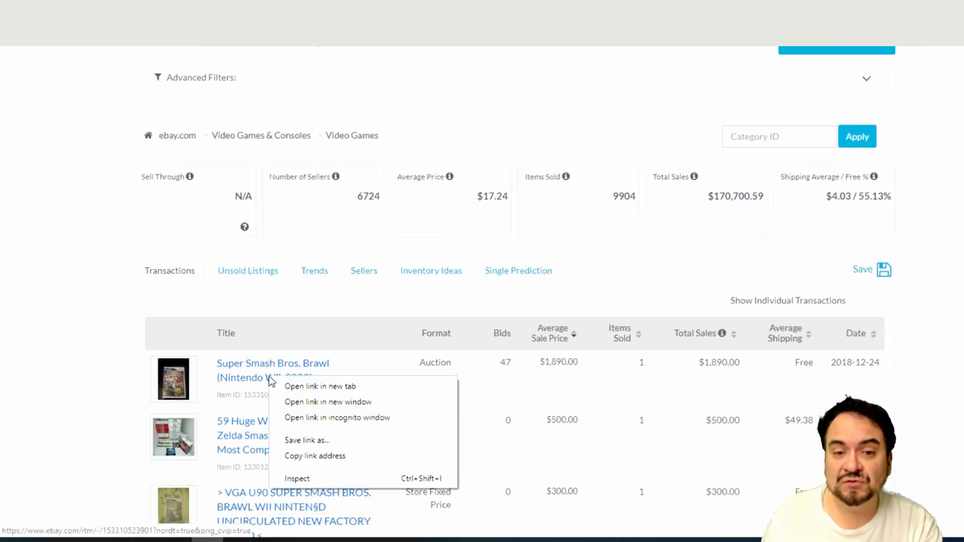
click(320, 387)
key(ctrl+Tab)
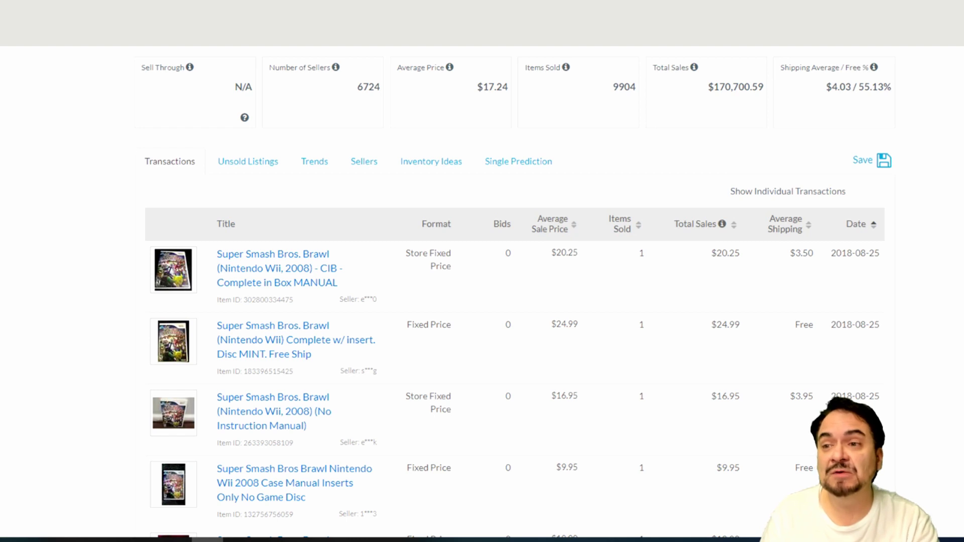
Step: Replace the product title with "elvis 45" and run the search
scroll(516, 291, down, 3)
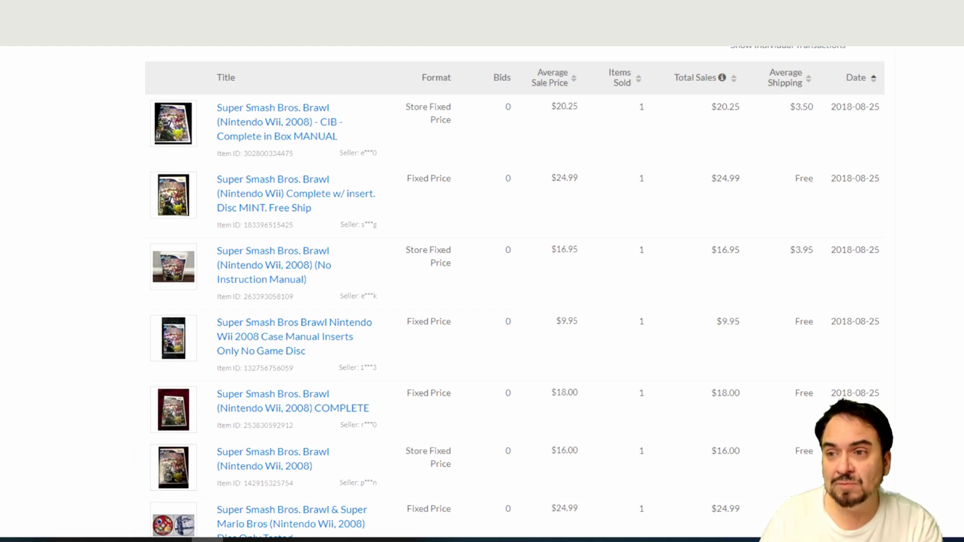
scroll(502, 301, up, 6)
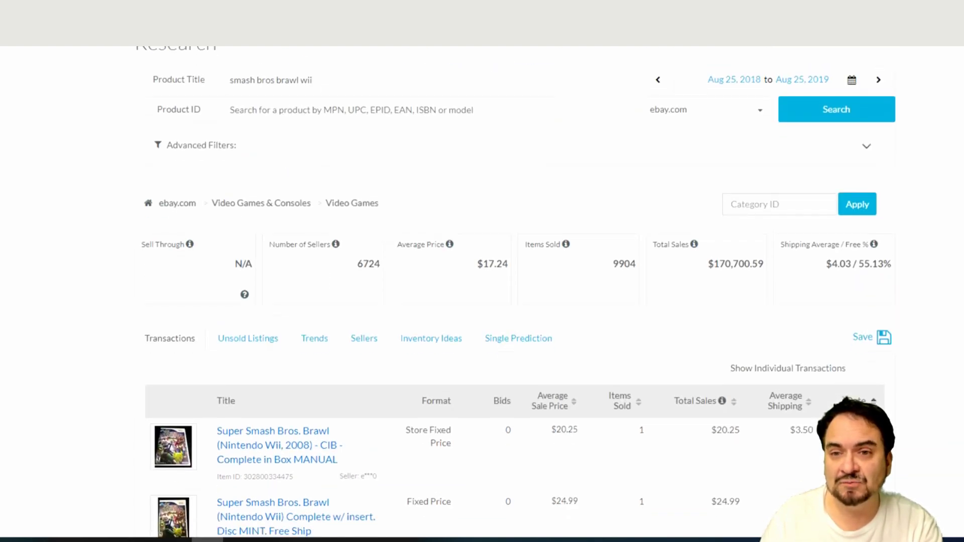
scroll(502, 302, down, 1)
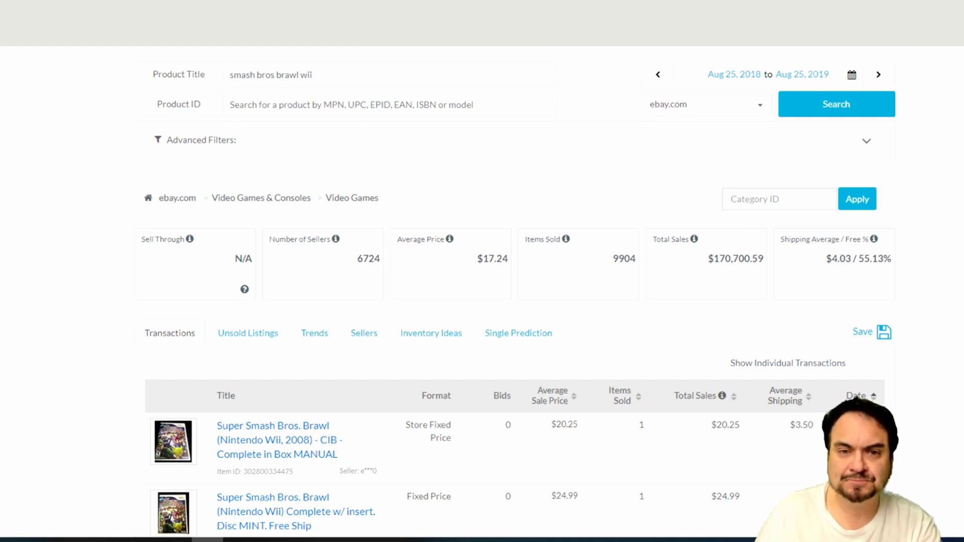
drag(396, 76, 116, 70)
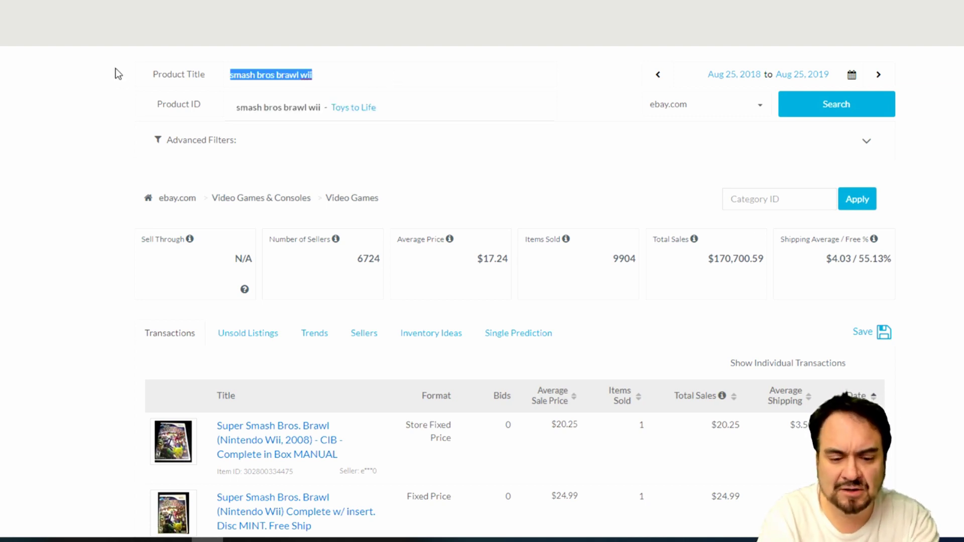
text(el)
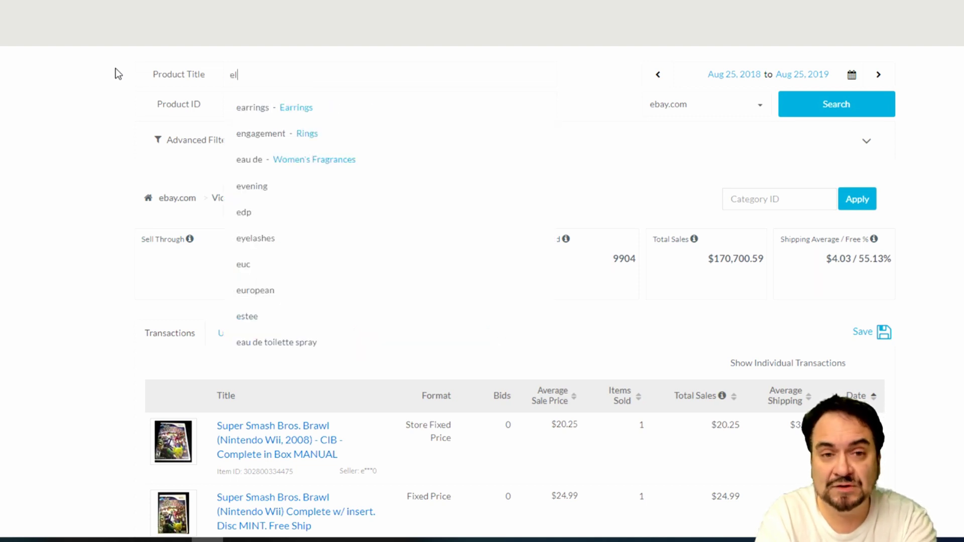
text(vis 45)
key(Return)
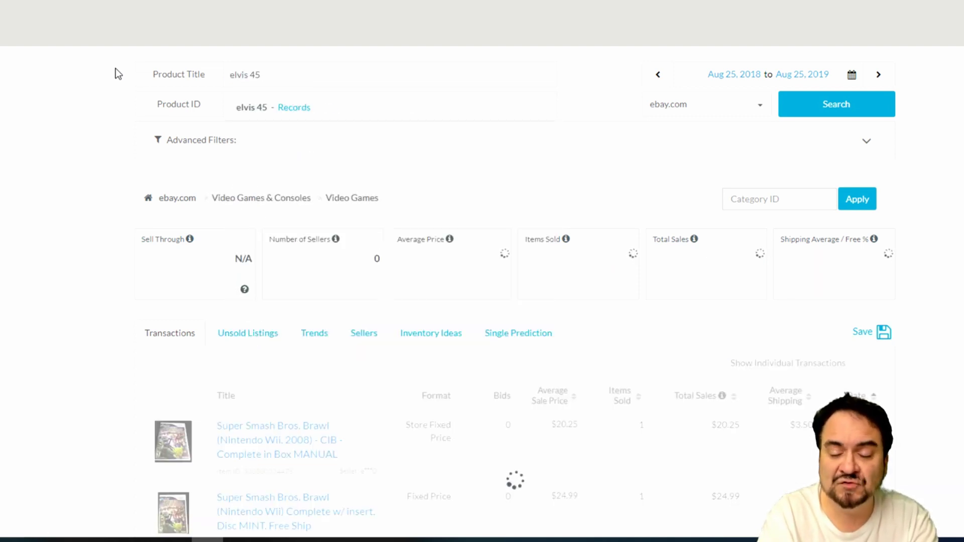
Step: Sort the Elvis 45 transactions by average sale price, highest first
scroll(246, 376, down, 5)
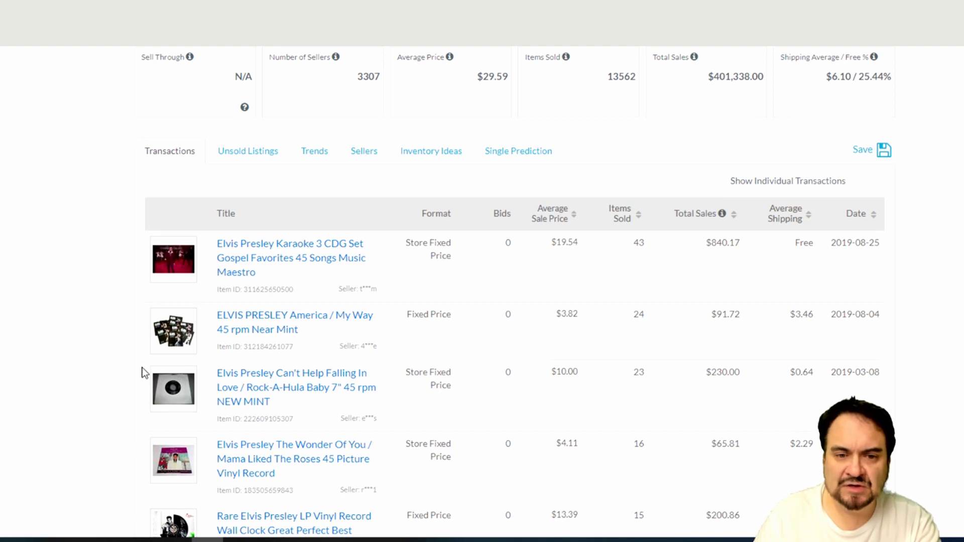
scroll(709, 248, up, 1)
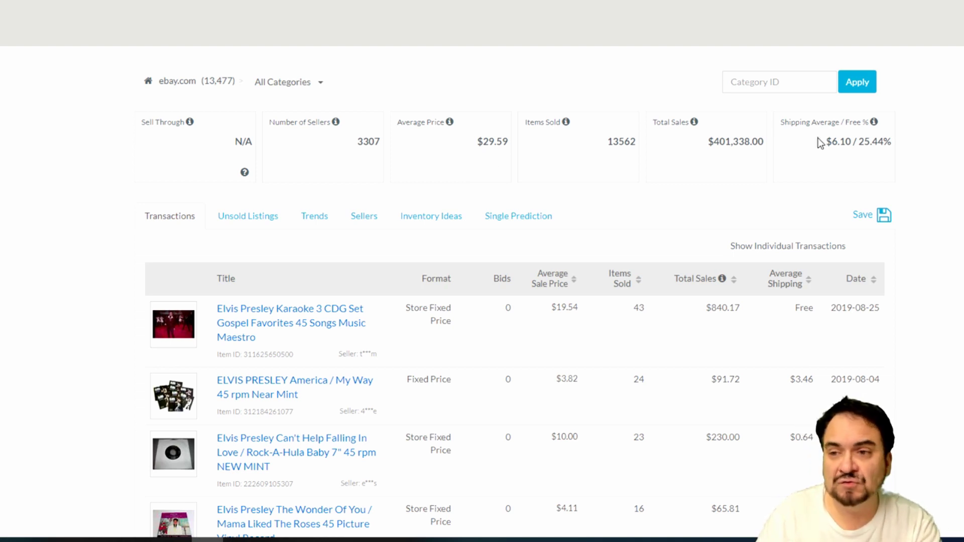
scroll(525, 137, down, 5)
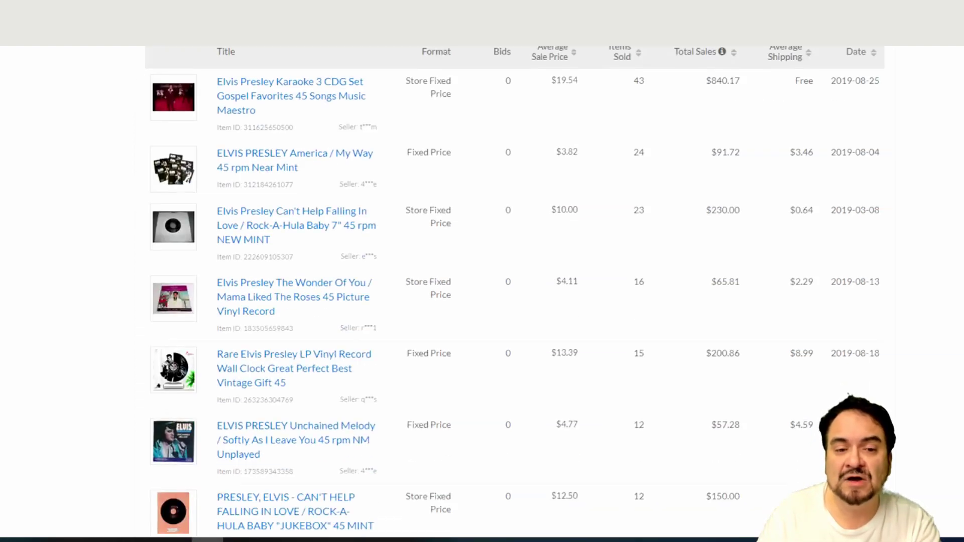
scroll(525, 138, up, 2)
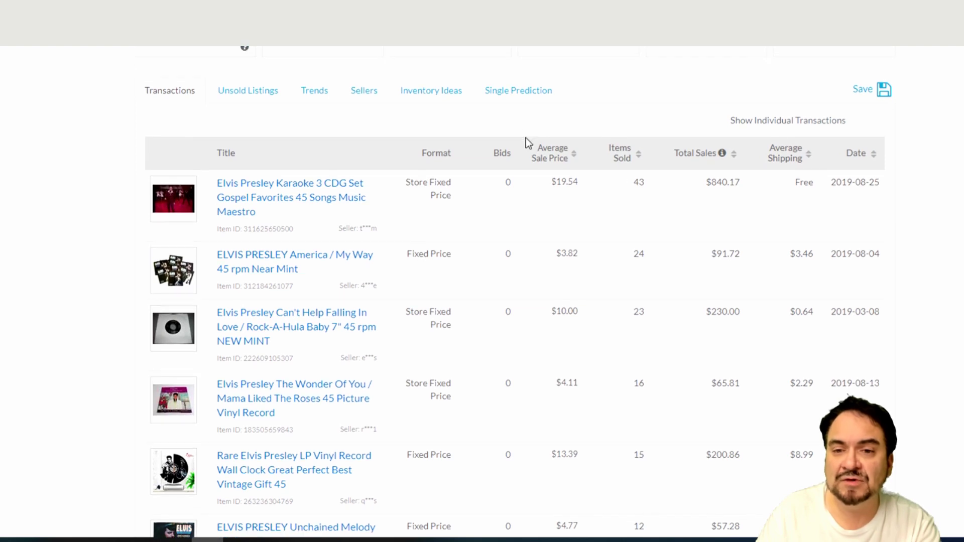
click(550, 156)
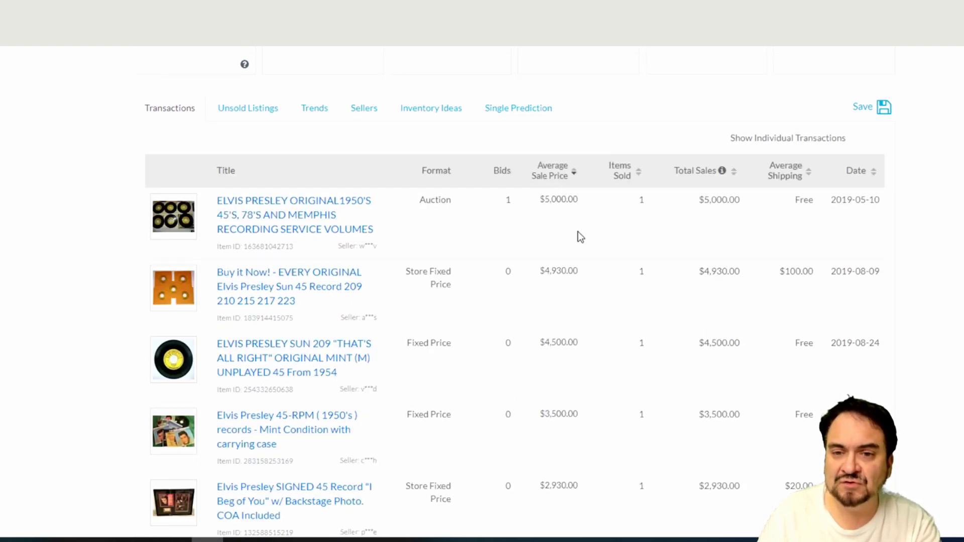
Step: Open the Elvis Presley Sun 209 "That's All Right" listing in a new tab and examine its sold price, photos and details
scroll(581, 237, down, 1)
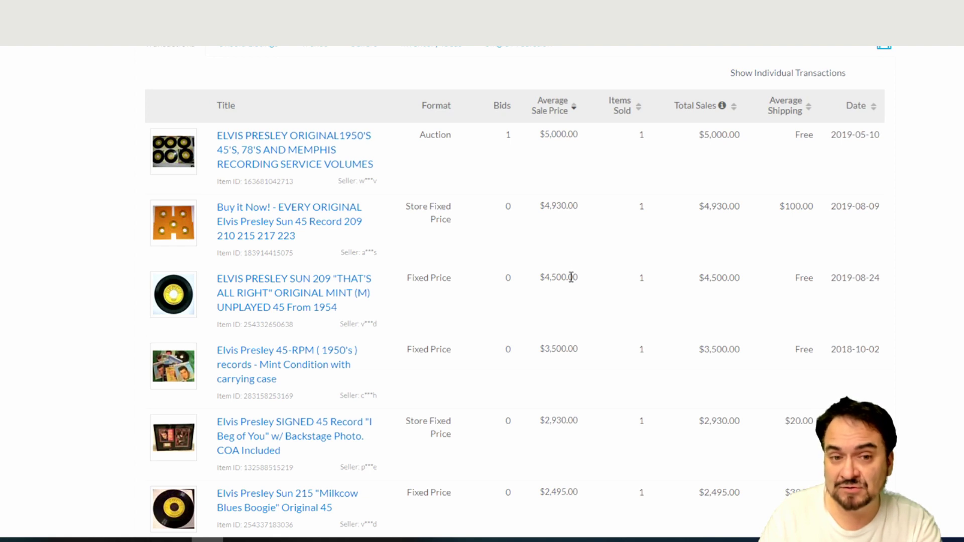
scroll(575, 316, down, 2)
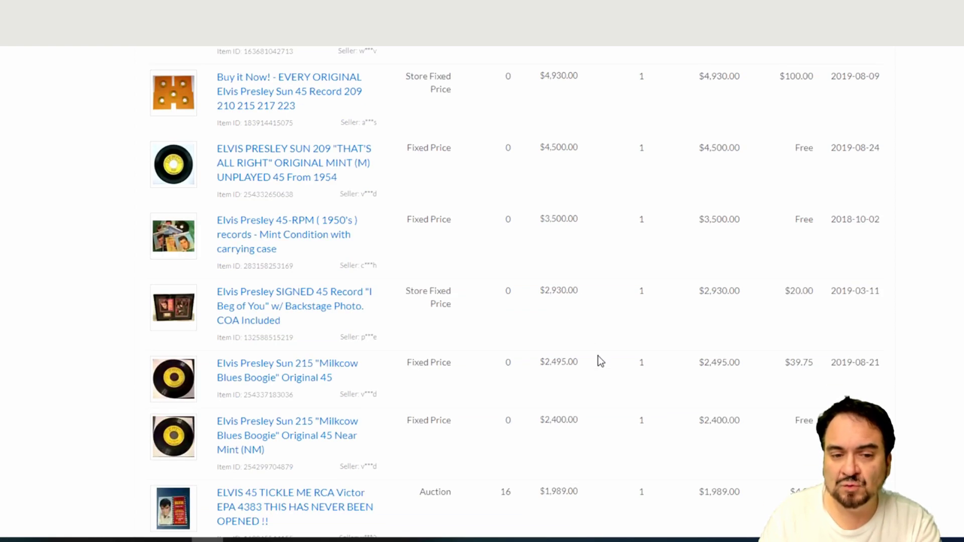
scroll(598, 360, up, 4)
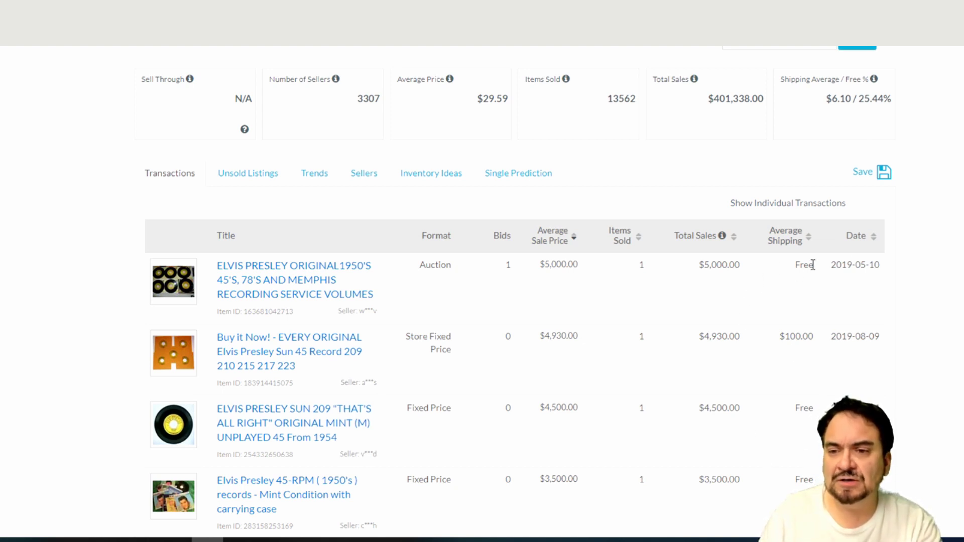
right_click(234, 423)
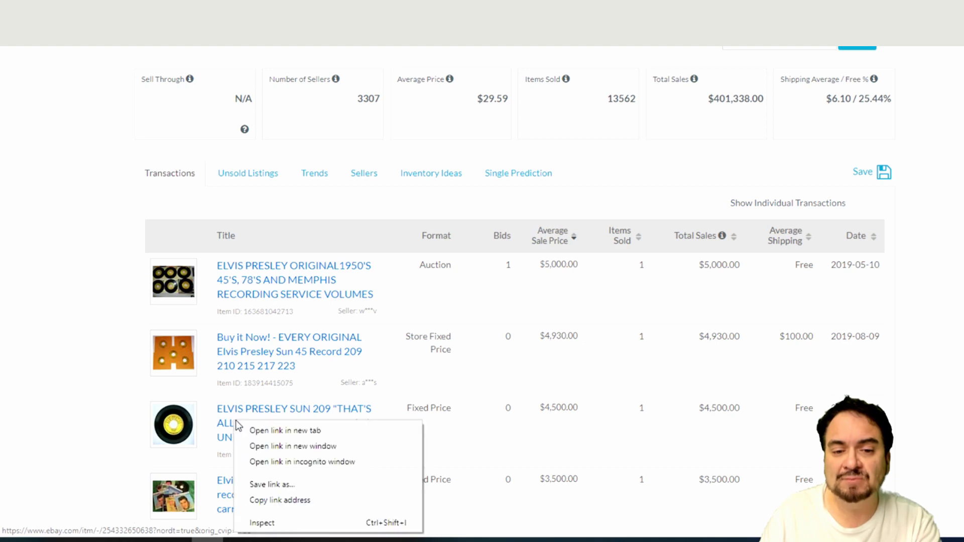
click(290, 430)
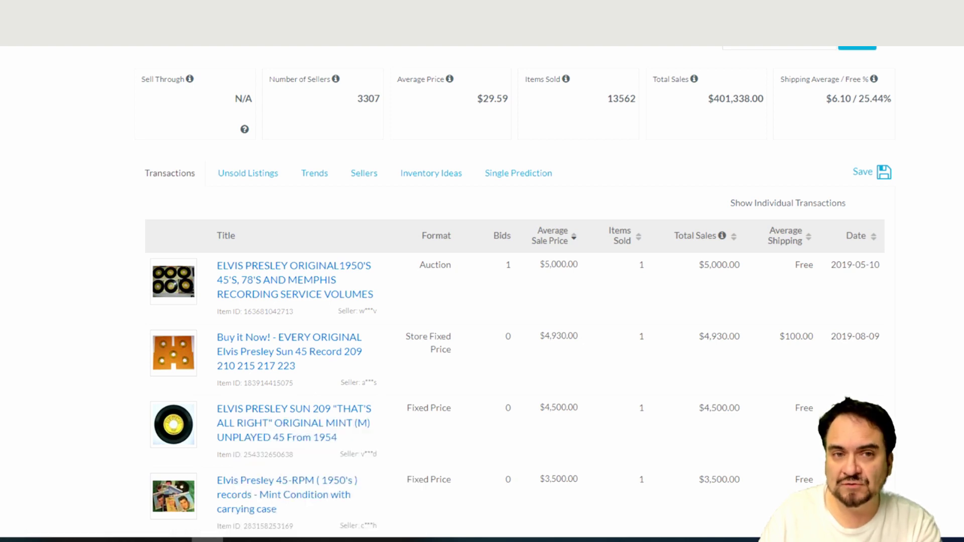
key(ctrl+Tab)
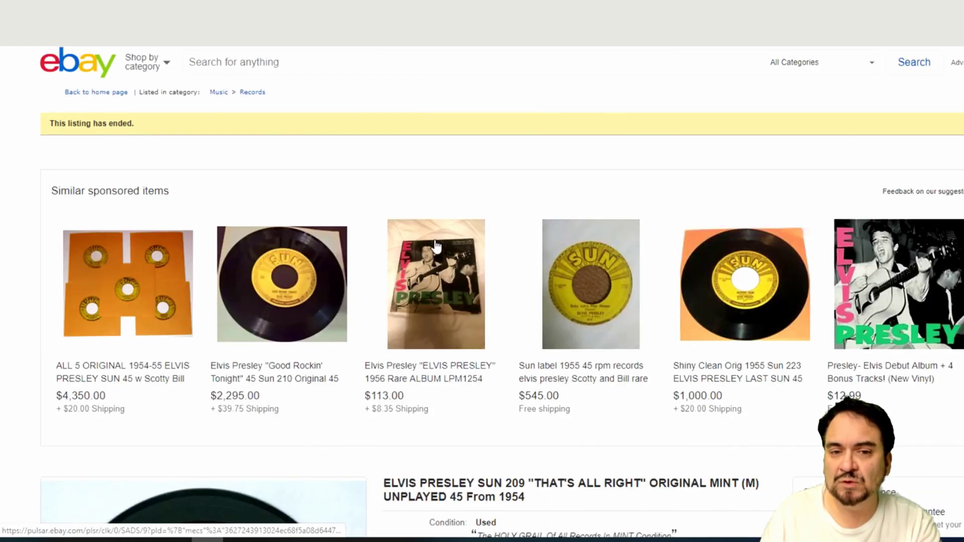
scroll(481, 301, down, 6)
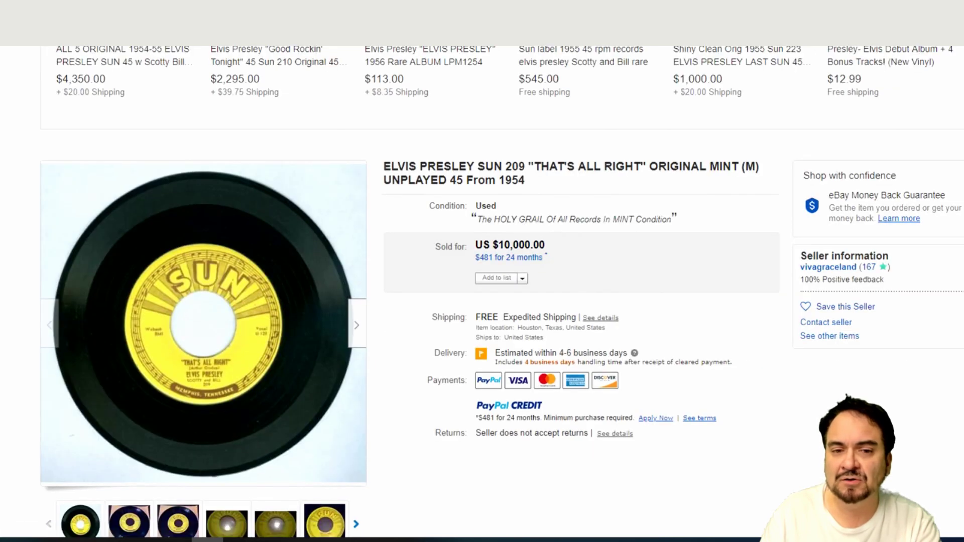
scroll(481, 301, down, 9)
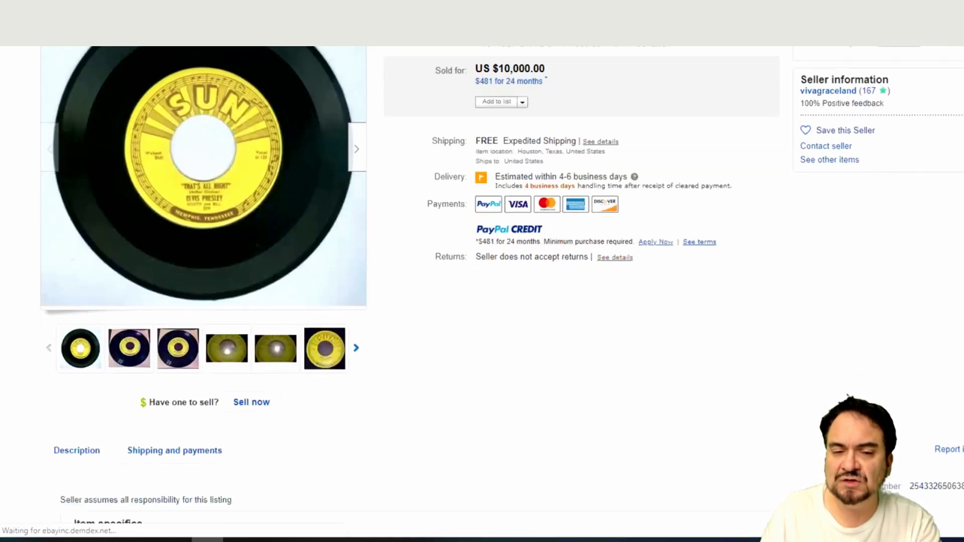
scroll(482, 301, down, 2)
scroll(482, 301, up, 10)
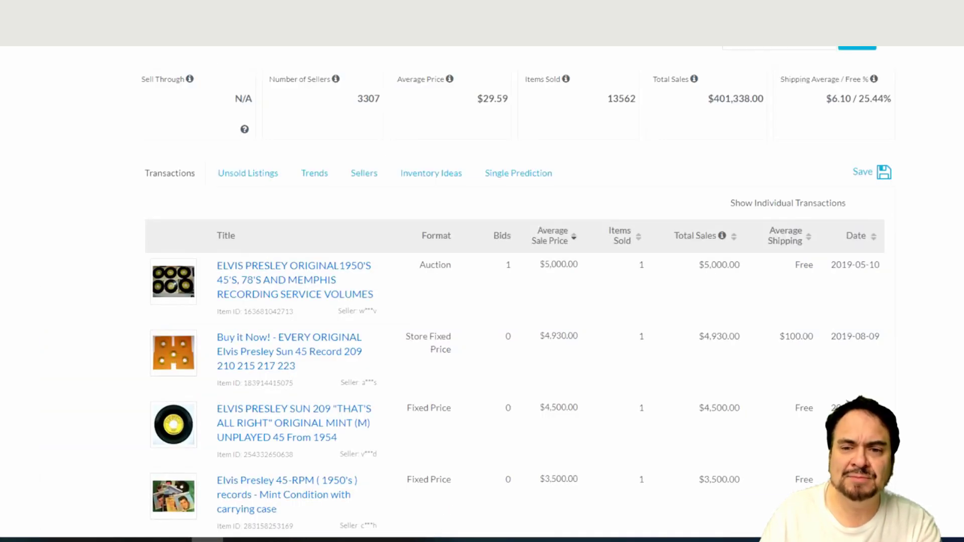
Step: Sort the Elvis 45 transactions by date, oldest first
click(874, 244)
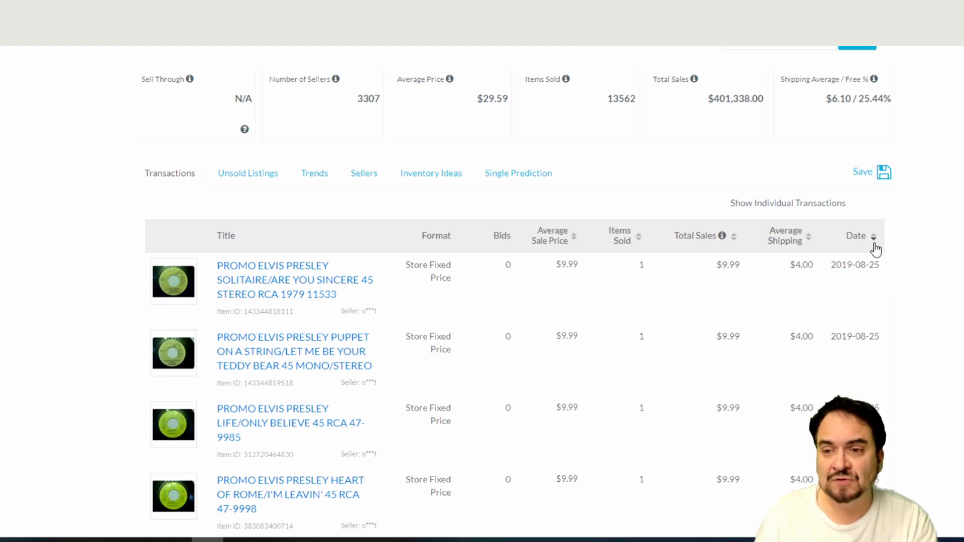
click(874, 244)
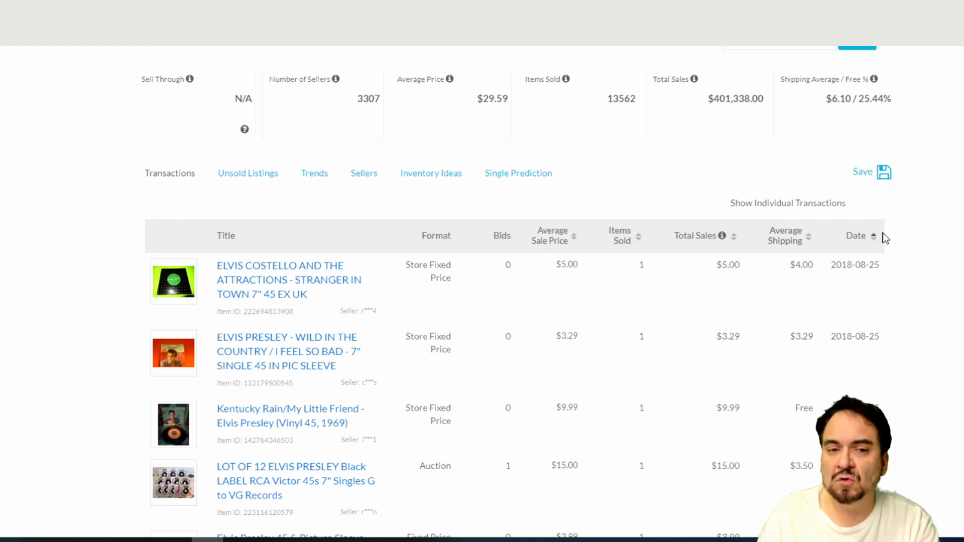
scroll(409, 411, down, 1)
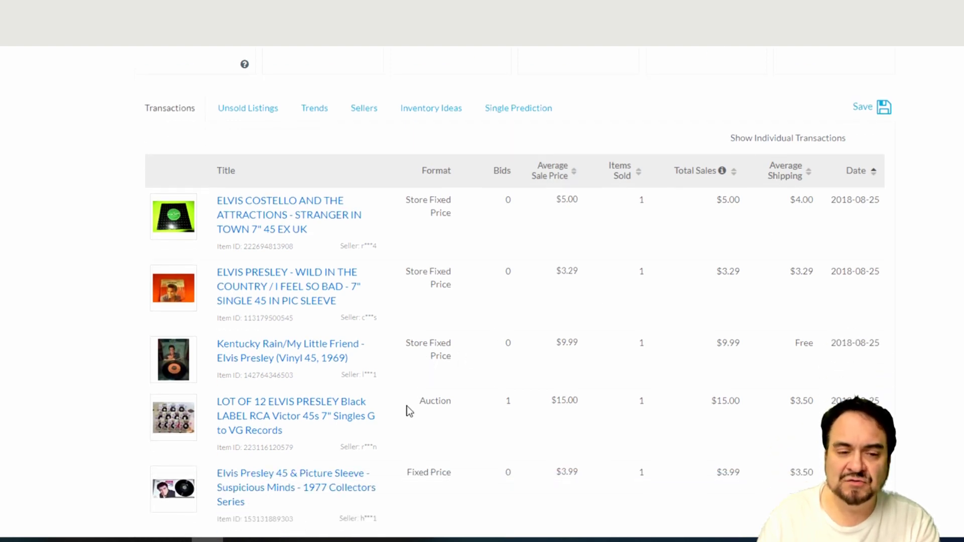
Step: Open the Kentucky Rain/My Little Friend listing in a new tab, check its eBay page and close that tab
right_click(275, 364)
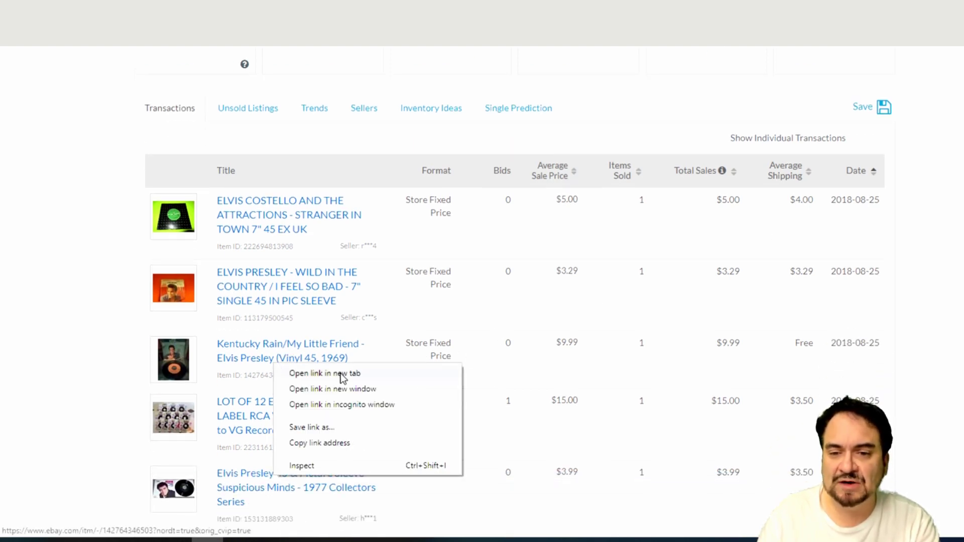
click(359, 375)
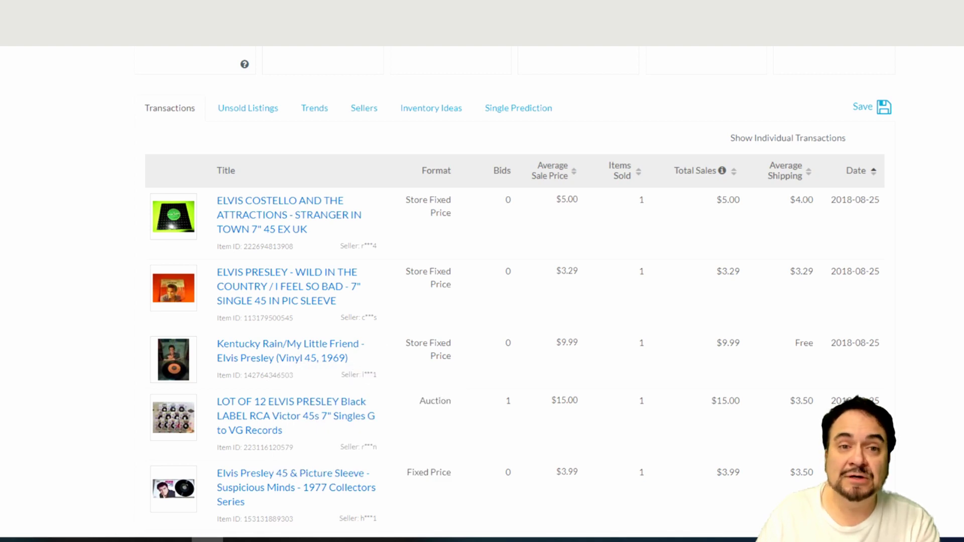
key(ctrl+Tab)
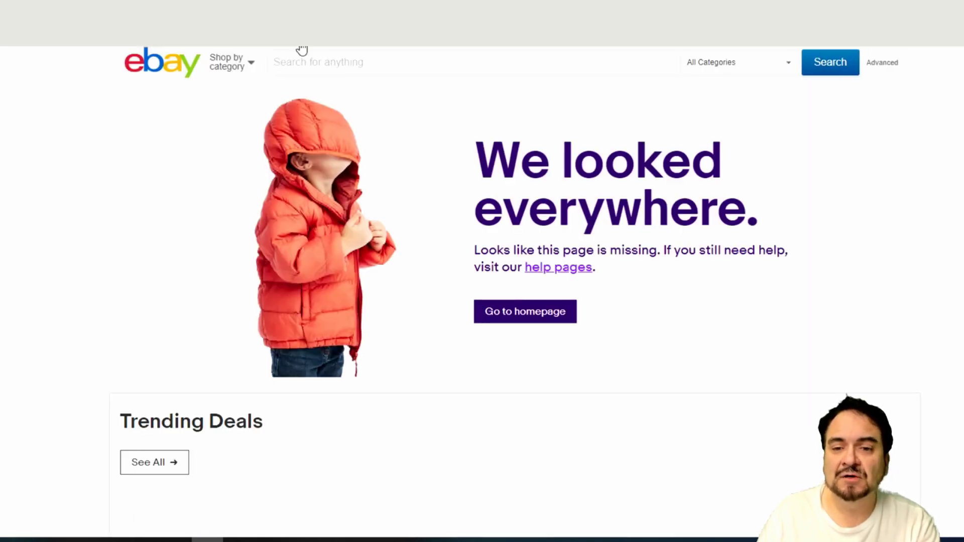
key(ctrl+w)
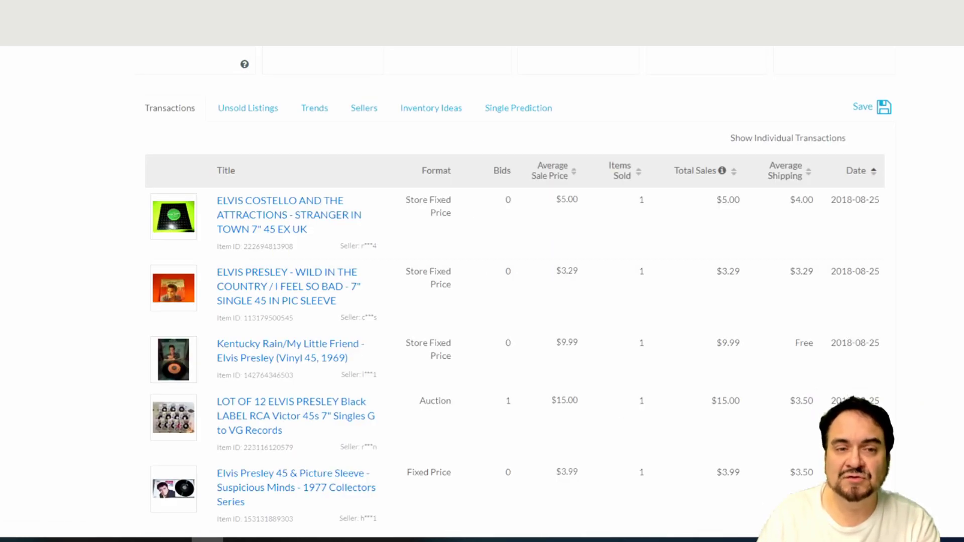
Step: Narrow the Elvis 45 results to the Music category and its Records subcategory
scroll(481, 291, up, 5)
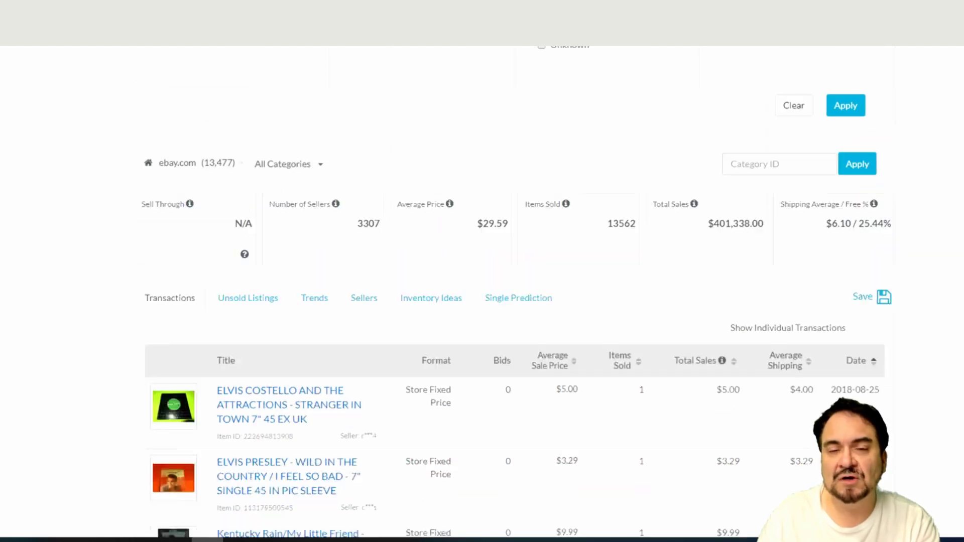
scroll(482, 291, up, 3)
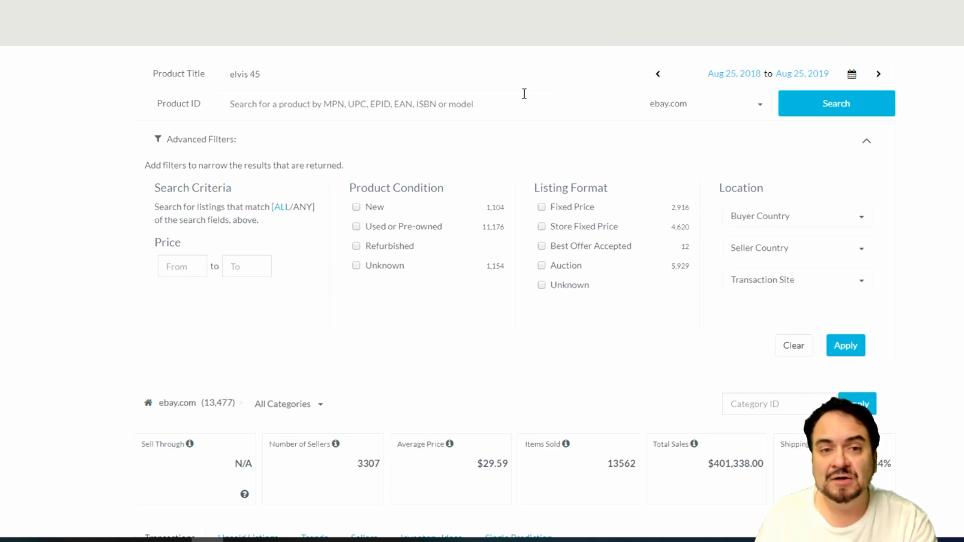
scroll(466, 281, down, 3)
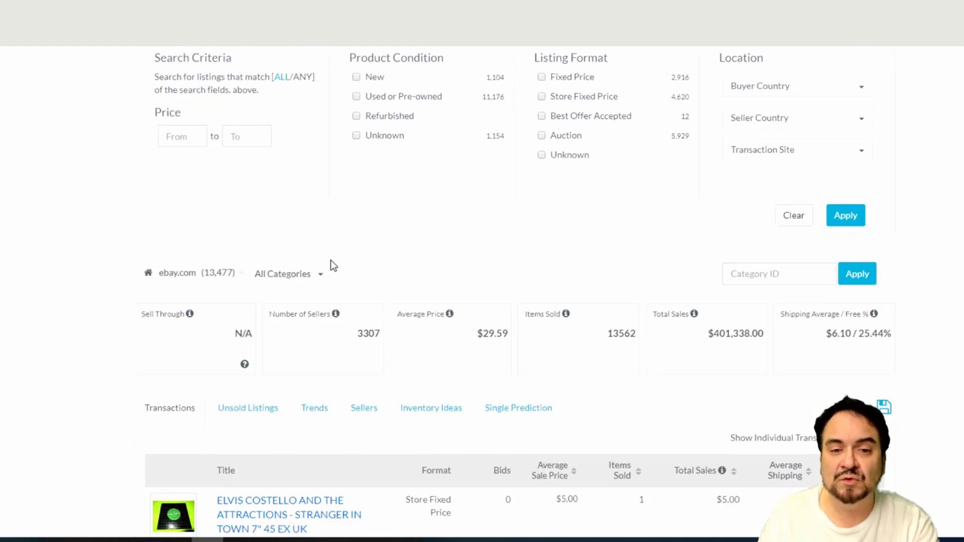
click(321, 273)
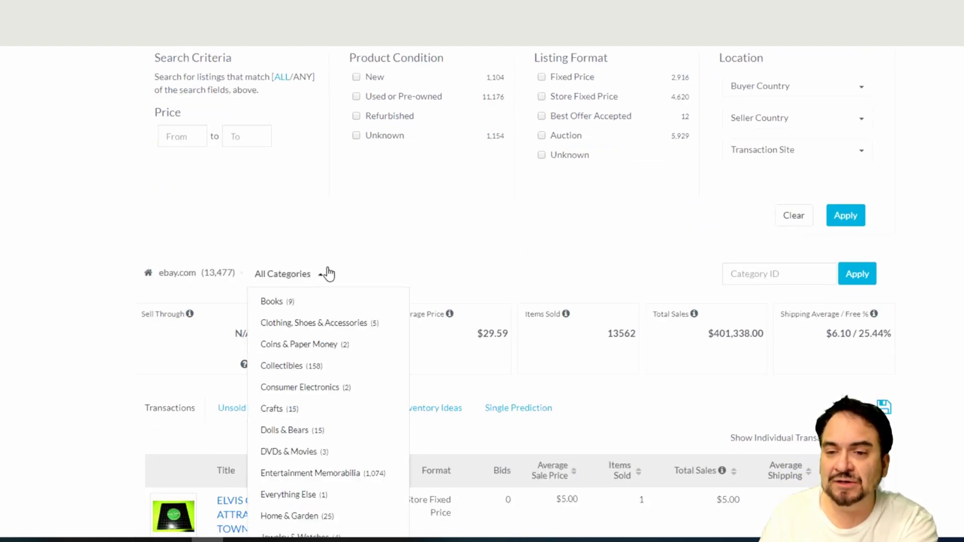
scroll(327, 274, down, 2)
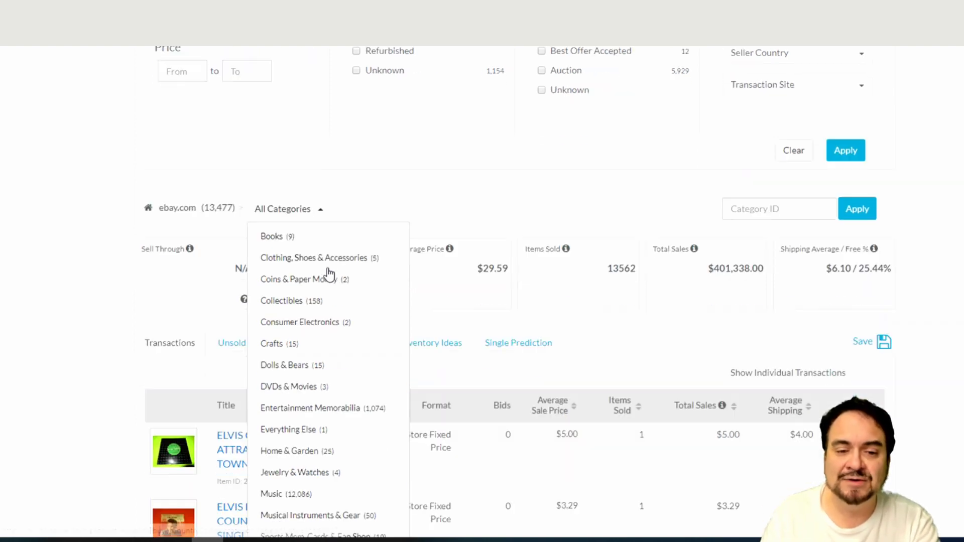
scroll(328, 277, down, 2)
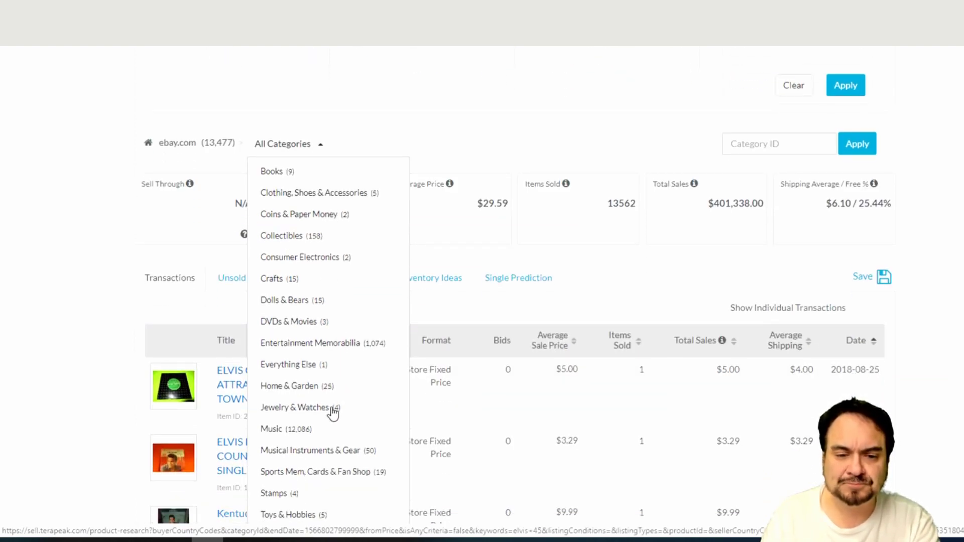
click(279, 427)
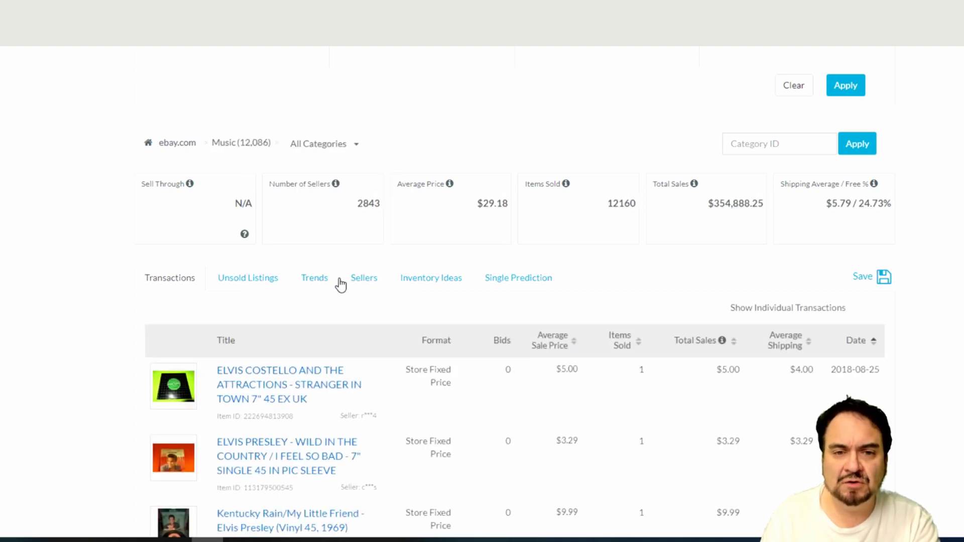
click(356, 150)
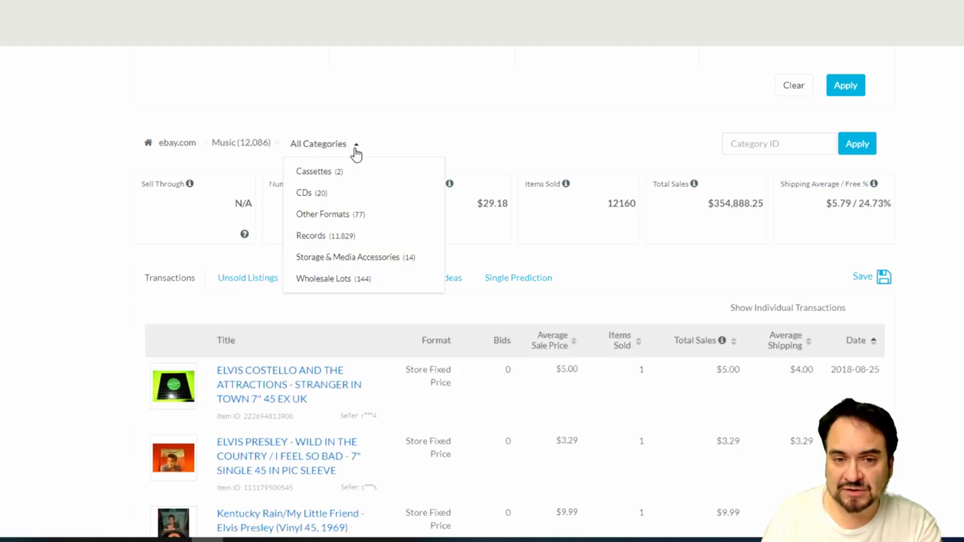
click(319, 237)
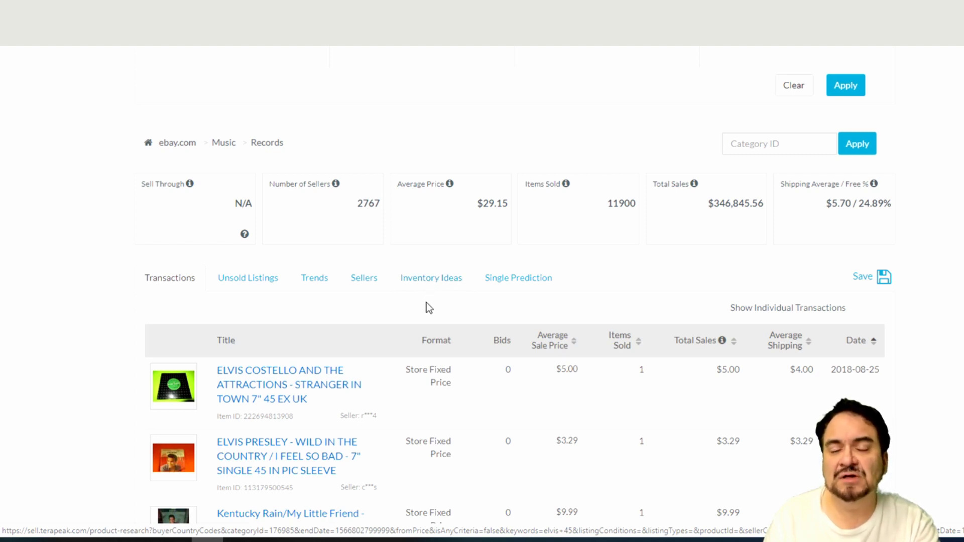
Step: Look through the Elvis 45 transactions in Records and check the unsold listings for the same search
scroll(426, 306, down, 4)
scroll(425, 306, down, 1)
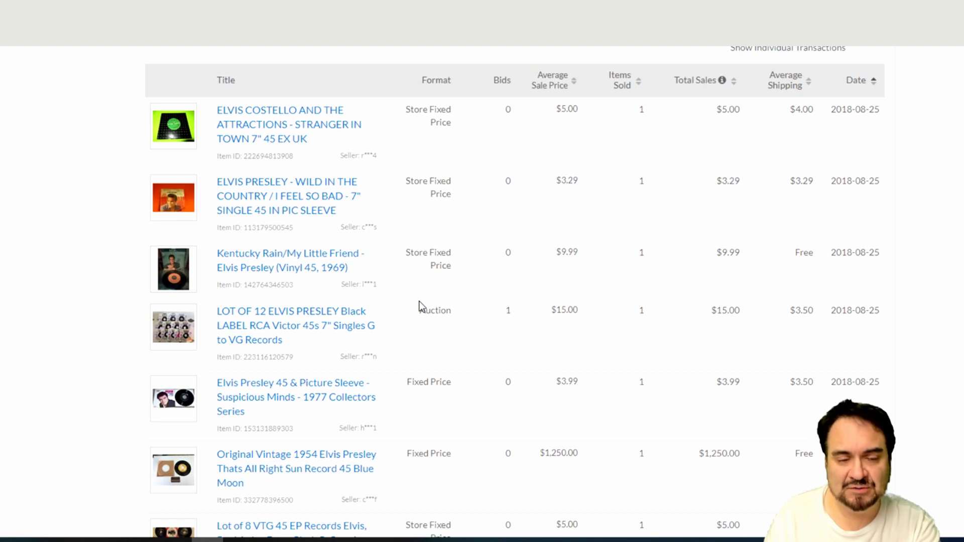
scroll(421, 307, up, 5)
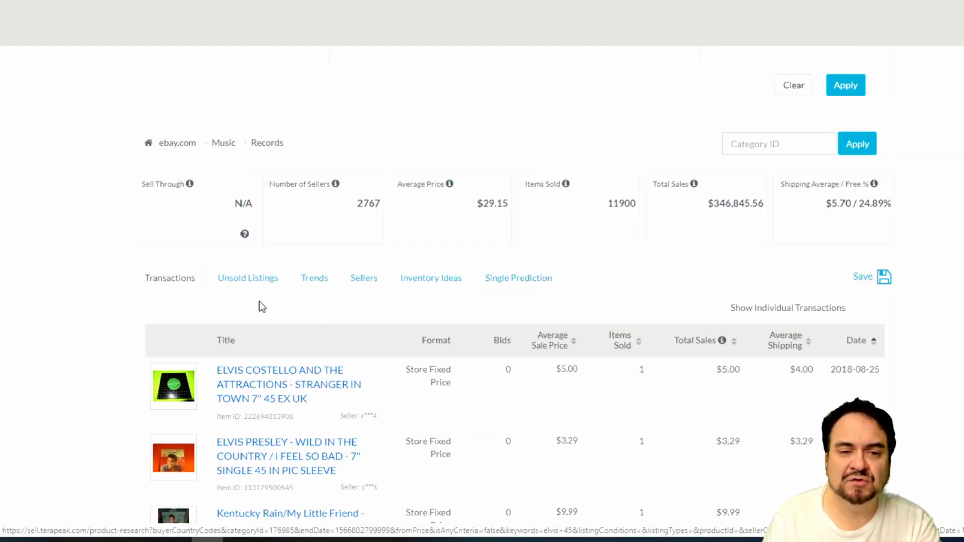
click(249, 278)
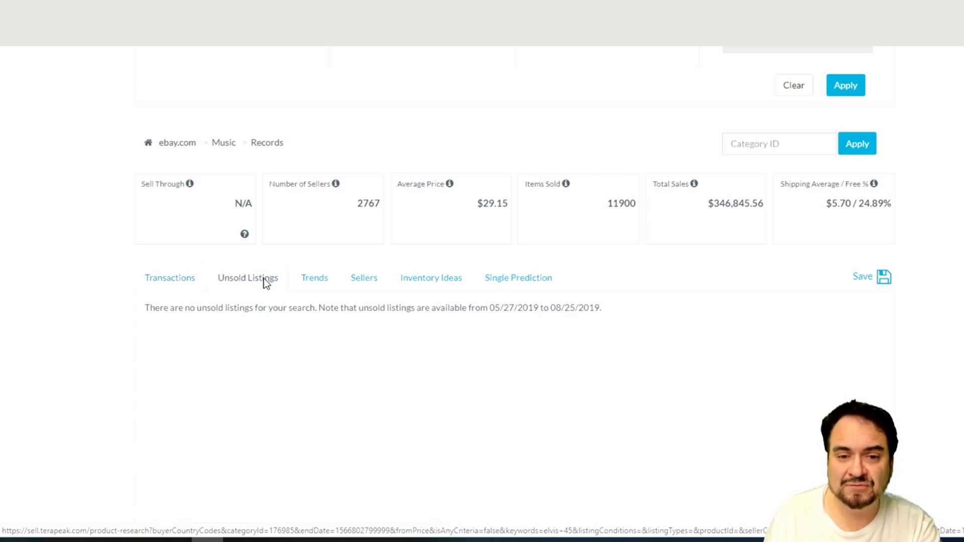
Step: Examine the sales trends for Elvis 45 records, covering the Total Revenue and Items Sold charts
click(315, 280)
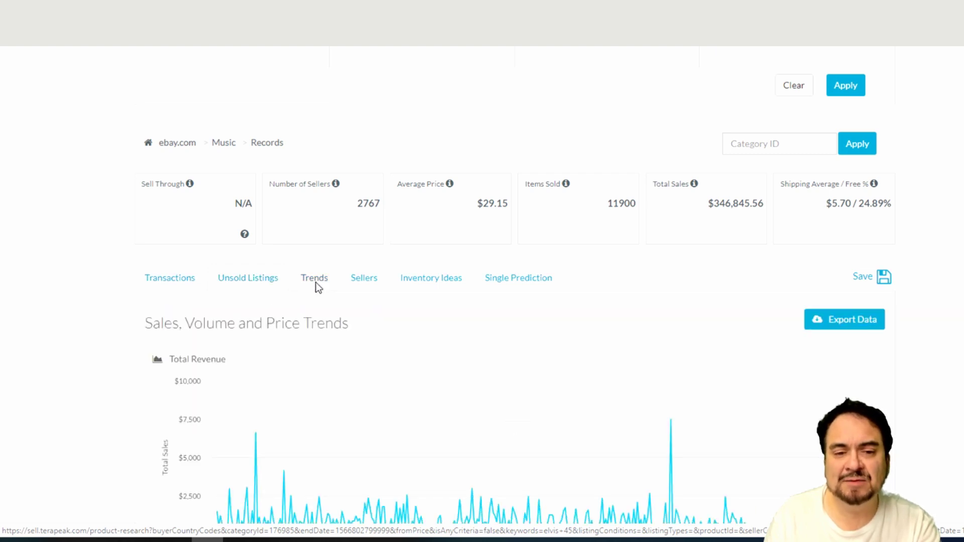
scroll(584, 312, down, 5)
scroll(582, 311, down, 3)
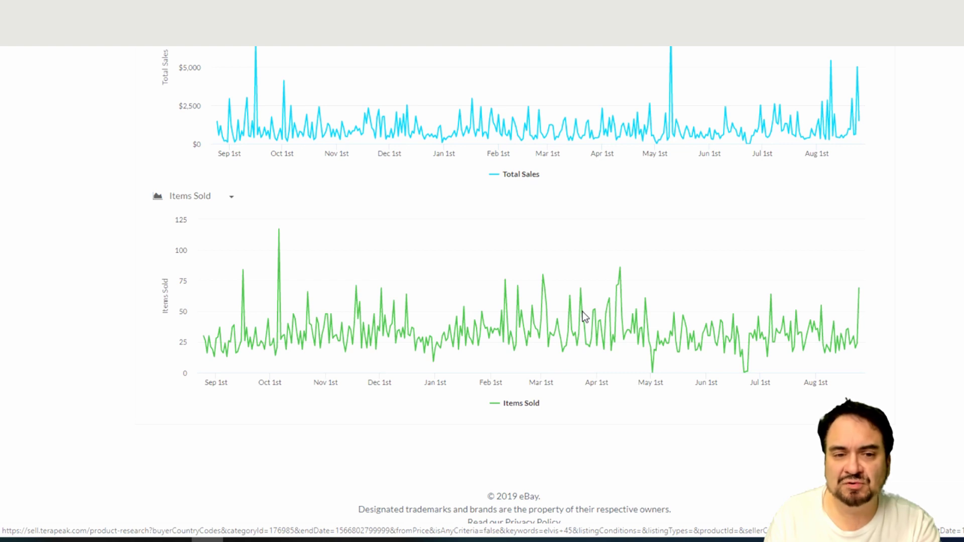
scroll(584, 316, up, 3)
scroll(585, 317, up, 3)
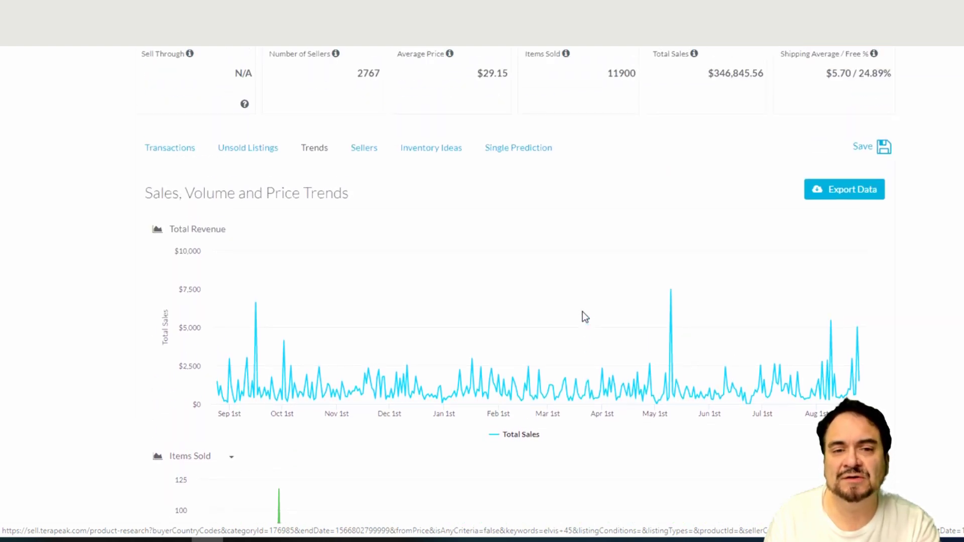
Step: Review the competing sellers of Elvis 45 records, showing 50 sellers per page
click(370, 150)
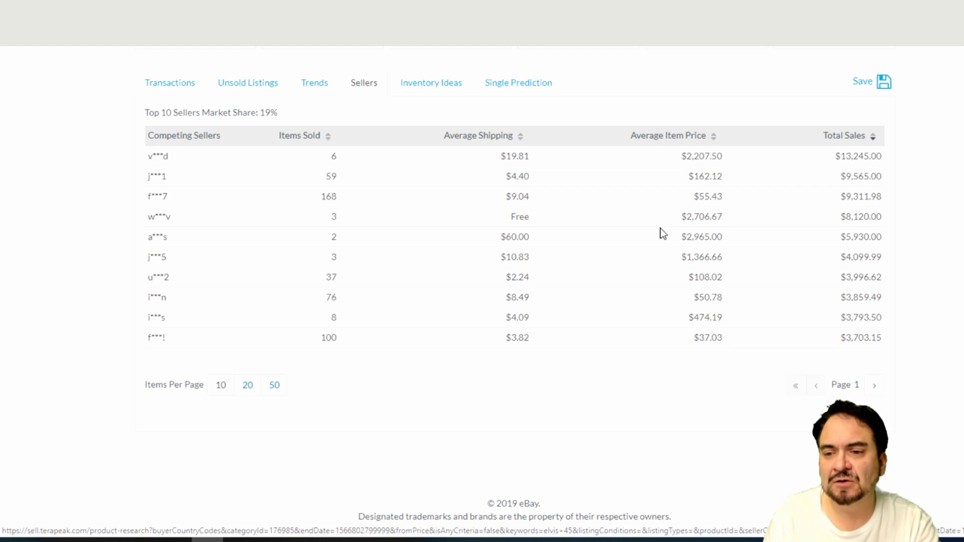
scroll(660, 232, up, 1)
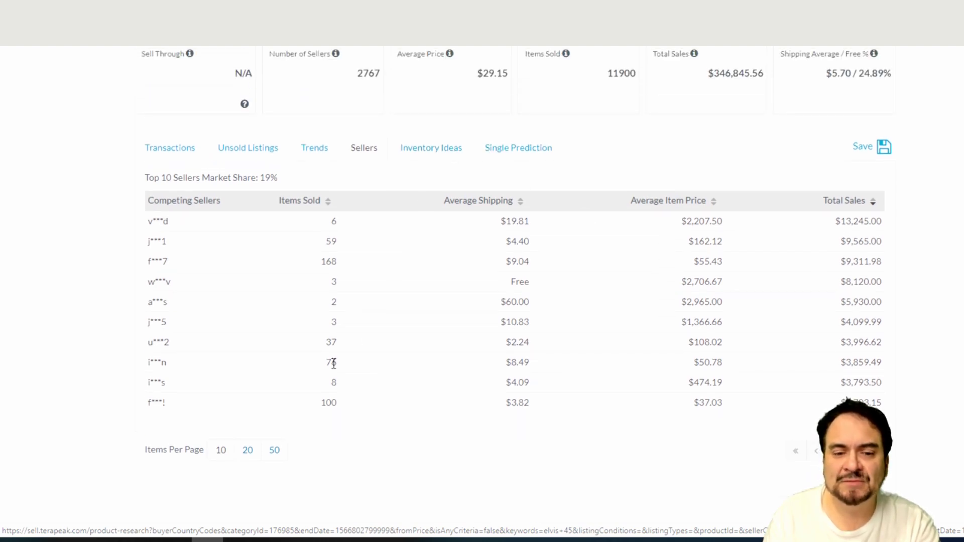
click(276, 450)
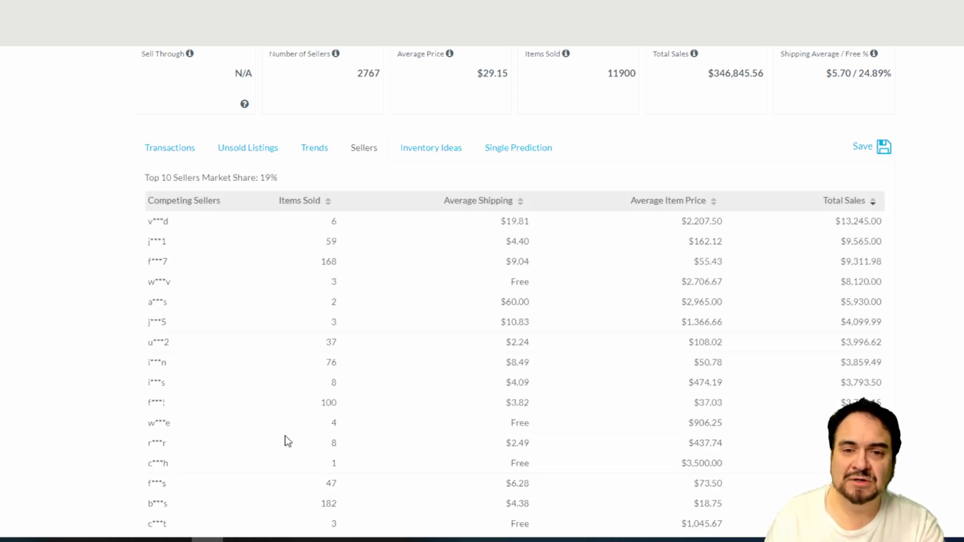
Step: Look through the inventory ideas showing other products recently sold by the top Elvis 45 sellers
click(434, 149)
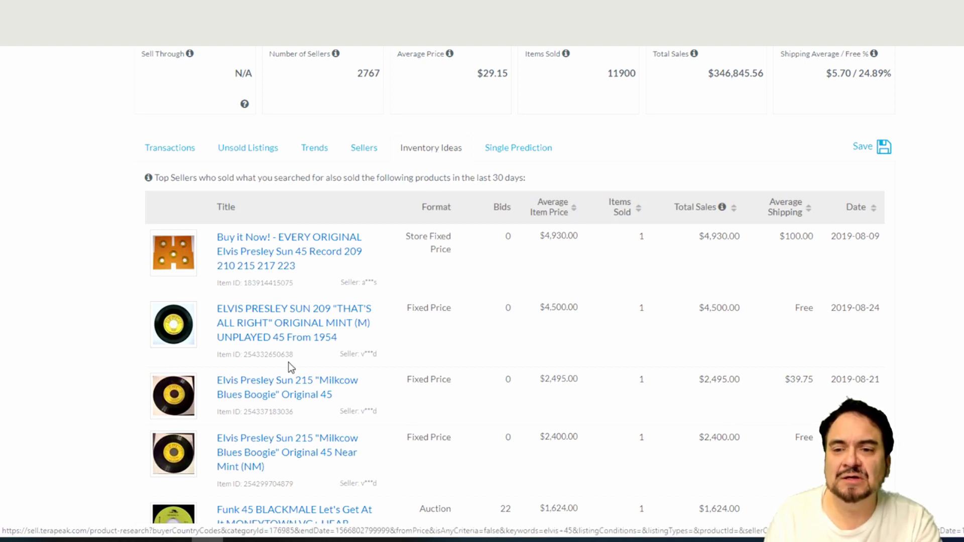
scroll(288, 363, down, 5)
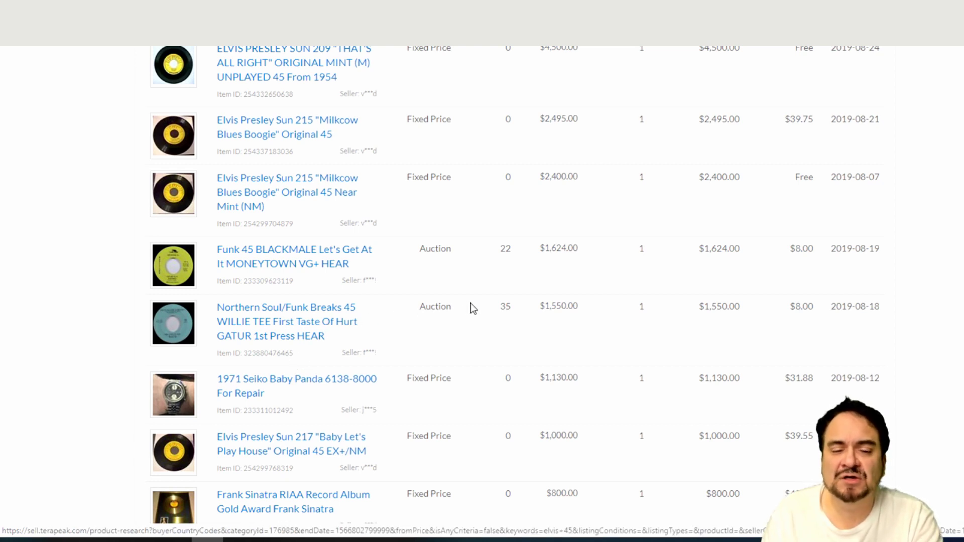
scroll(469, 303, up, 6)
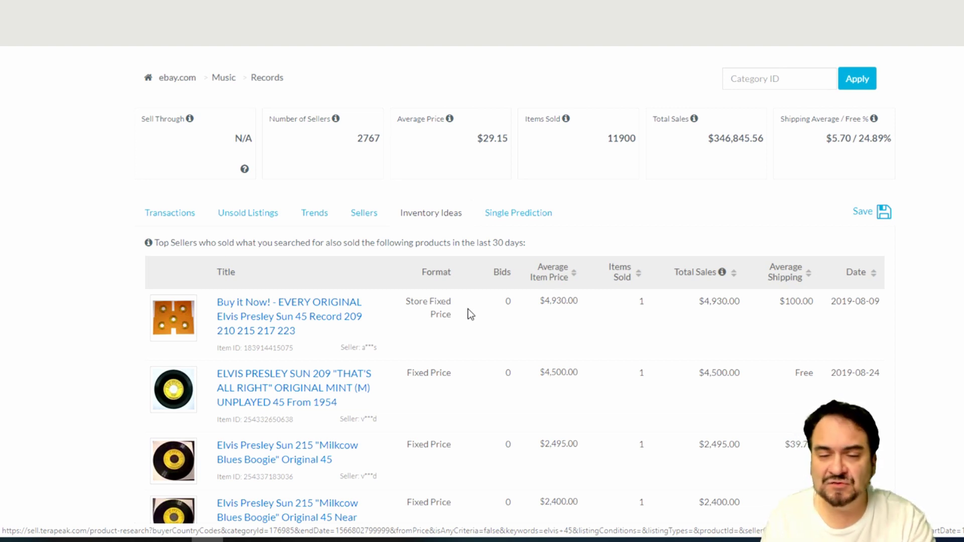
Step: Replace the product title with "marx tank" and run the search
scroll(468, 307, up, 3)
scroll(469, 313, up, 1)
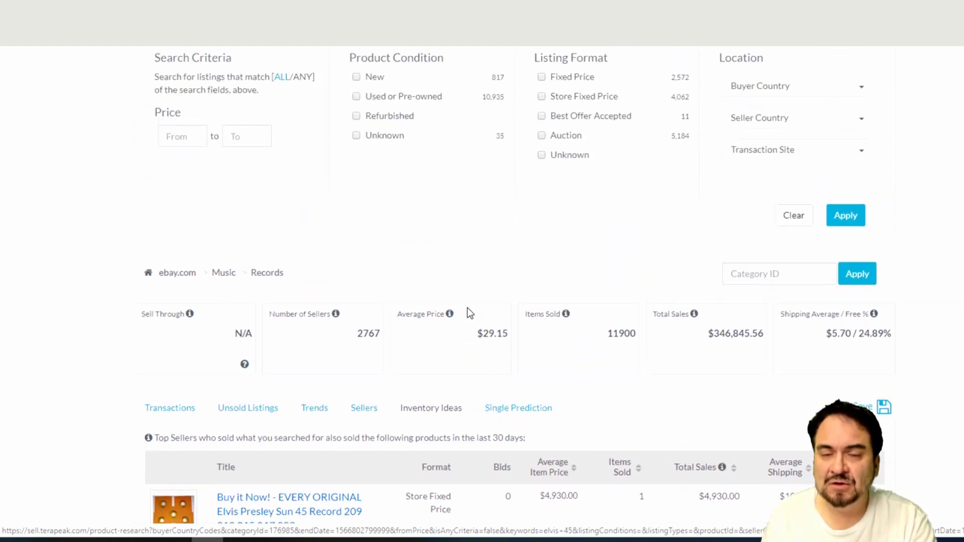
scroll(468, 312, up, 2)
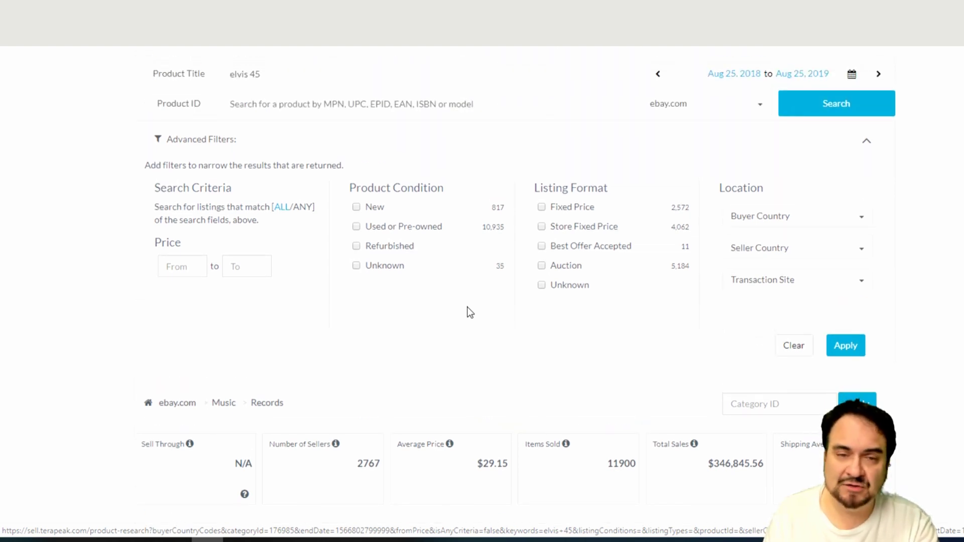
scroll(464, 332, down, 3)
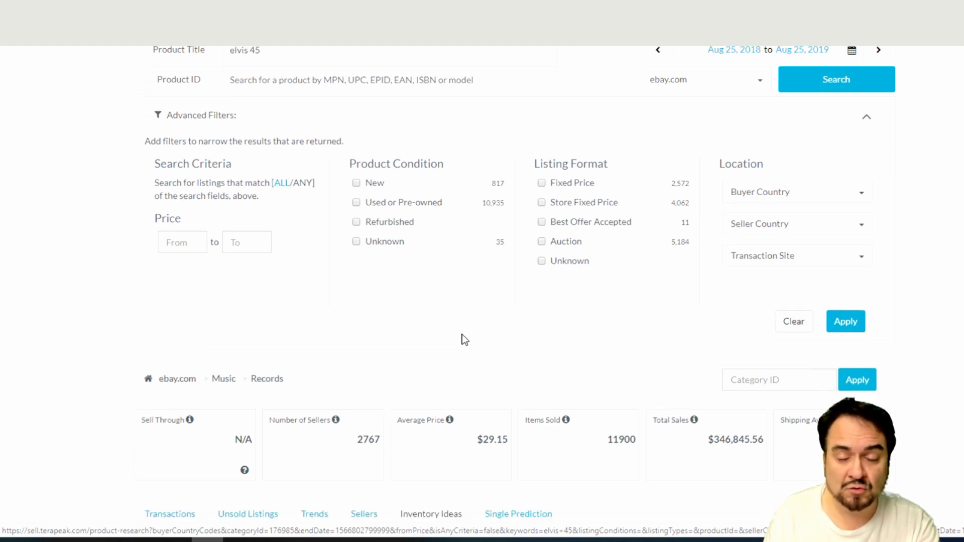
scroll(483, 354, up, 4)
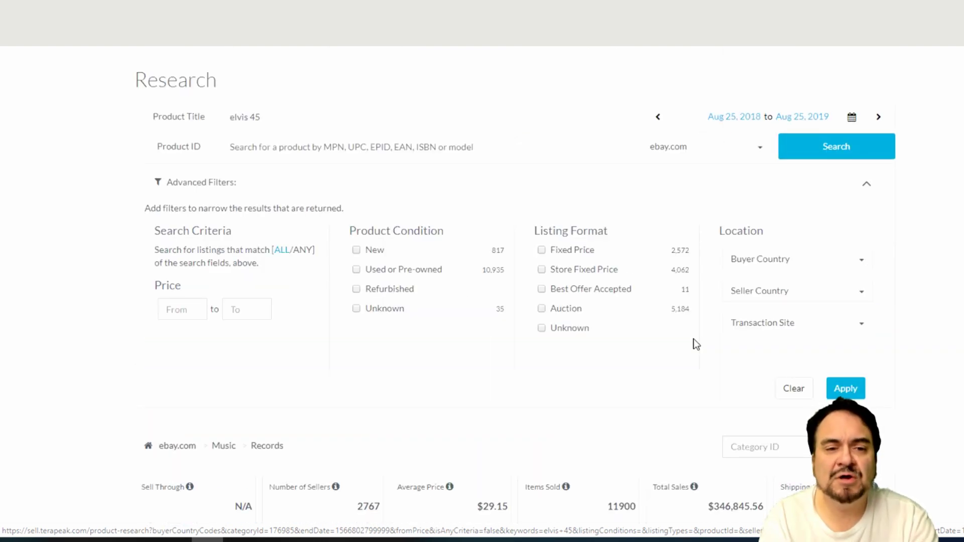
click(193, 118)
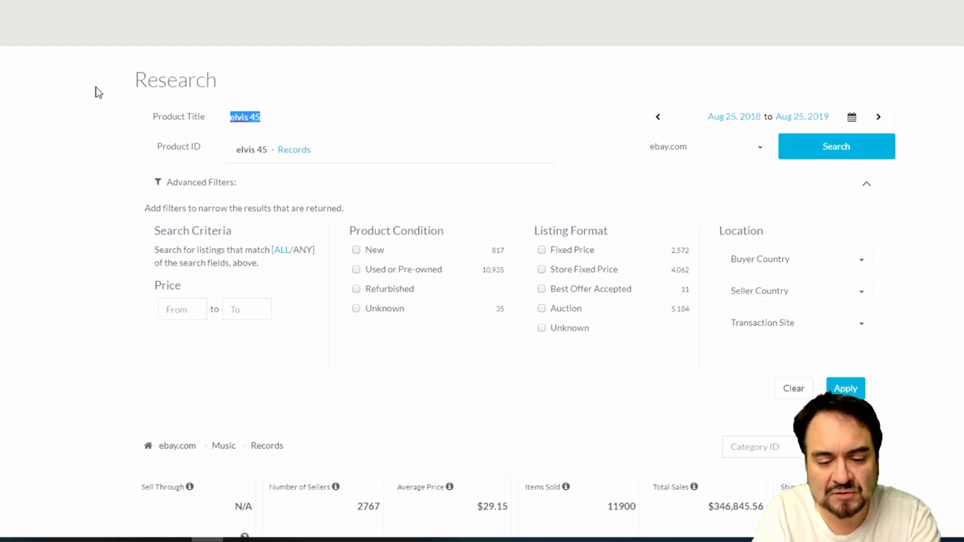
text(marx tank)
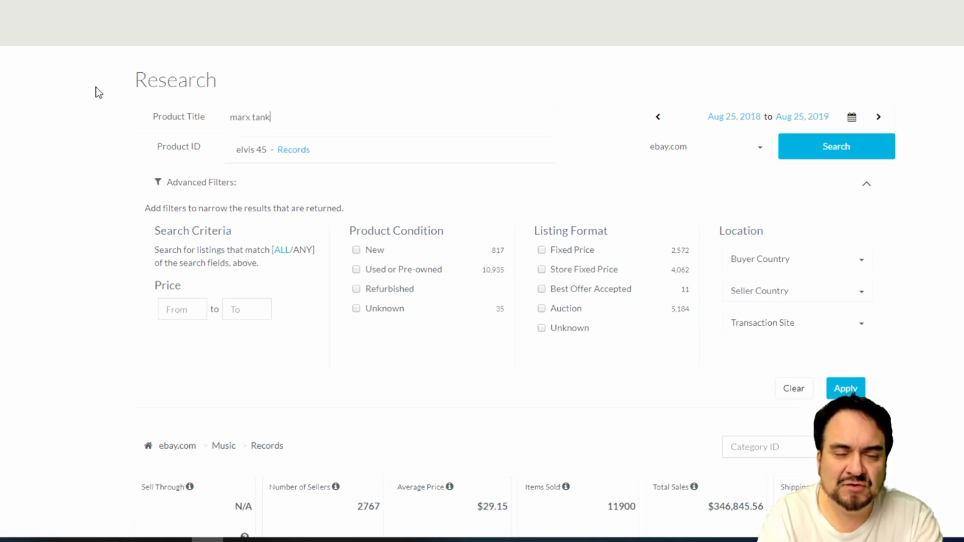
key(Return)
Step: Look through the marx tank transactions and narrow them to Vintage & Antique Toys within Toys & Hobbies
scroll(514, 302, down, 3)
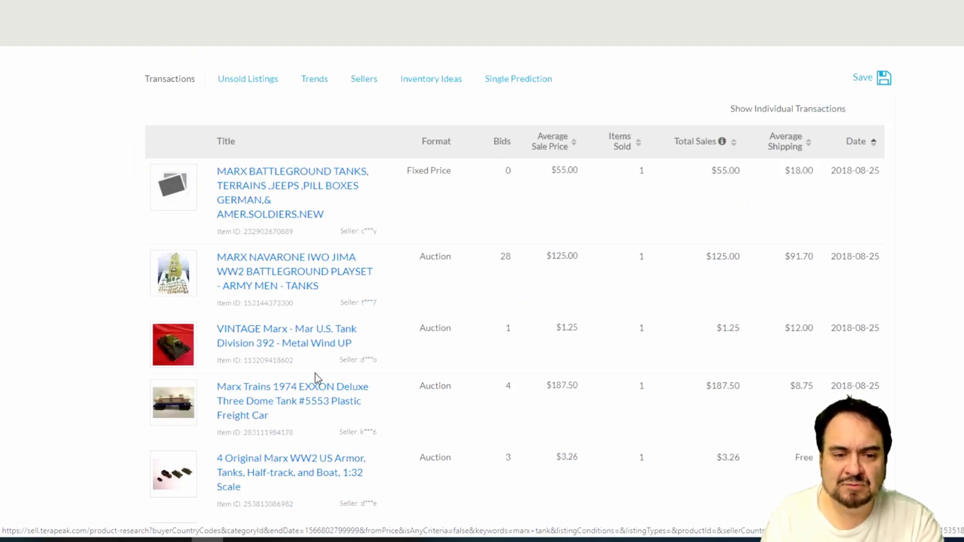
scroll(305, 386, down, 5)
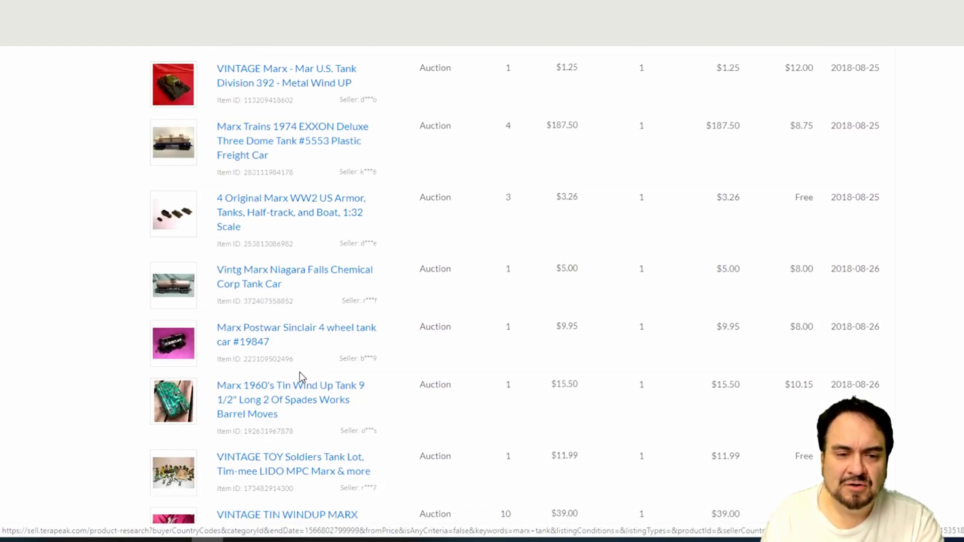
scroll(324, 251, up, 3)
scroll(450, 172, up, 4)
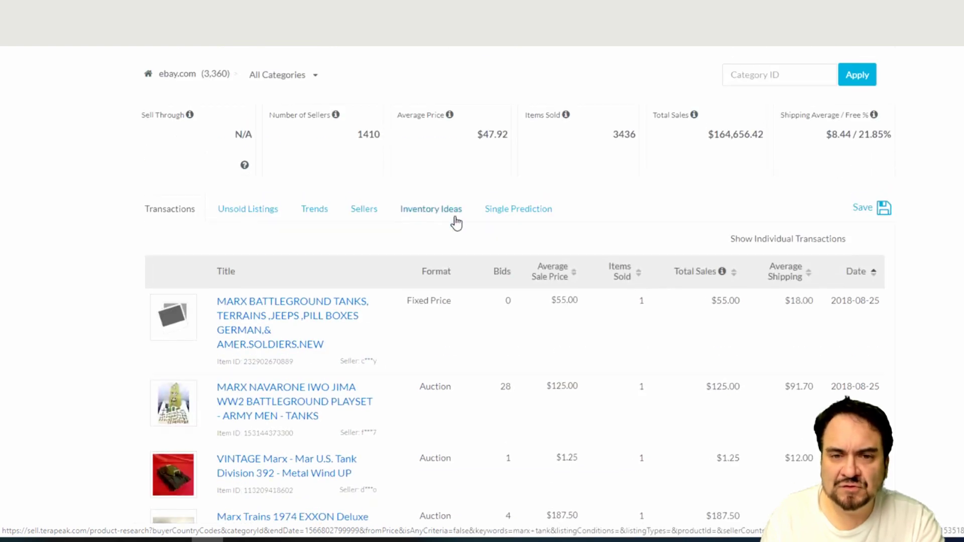
click(316, 75)
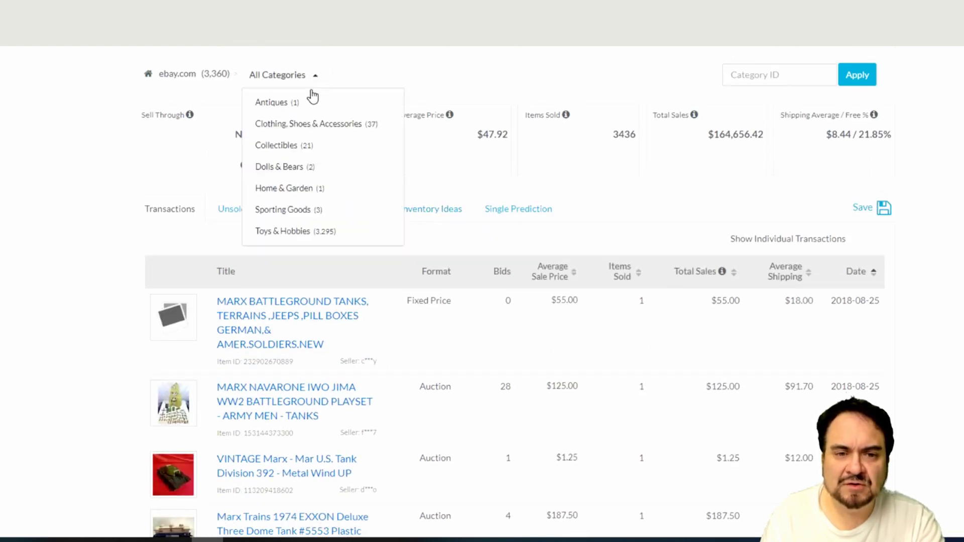
scroll(299, 148, down, 1)
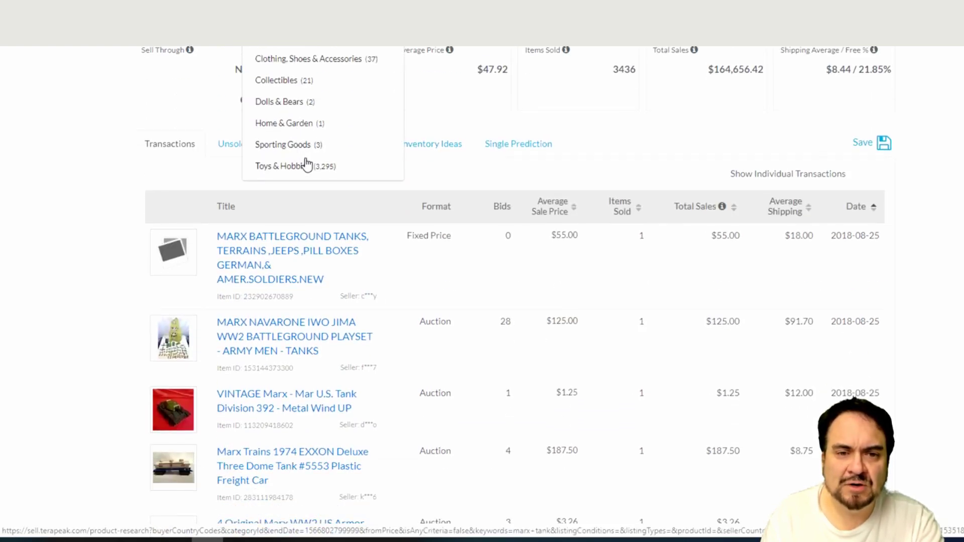
click(312, 165)
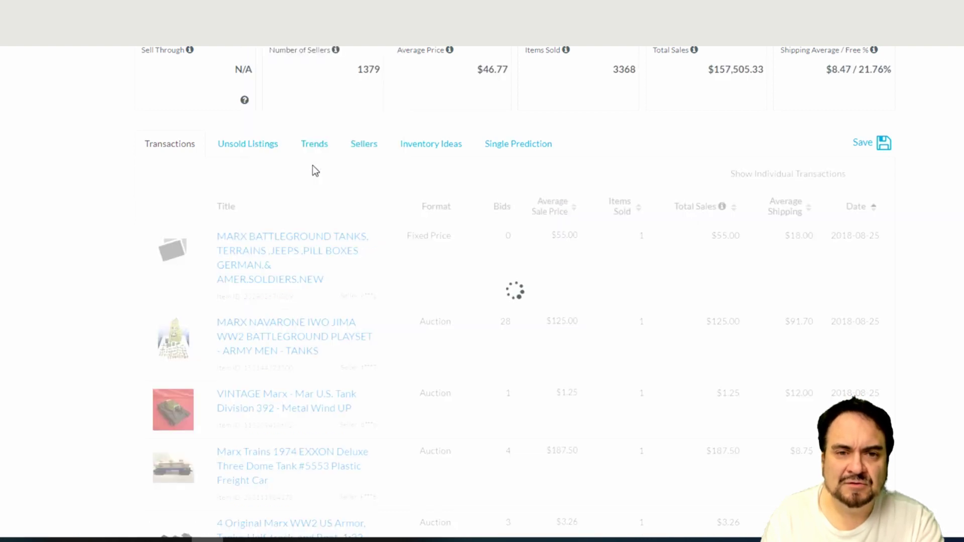
scroll(313, 165, up, 1)
click(389, 78)
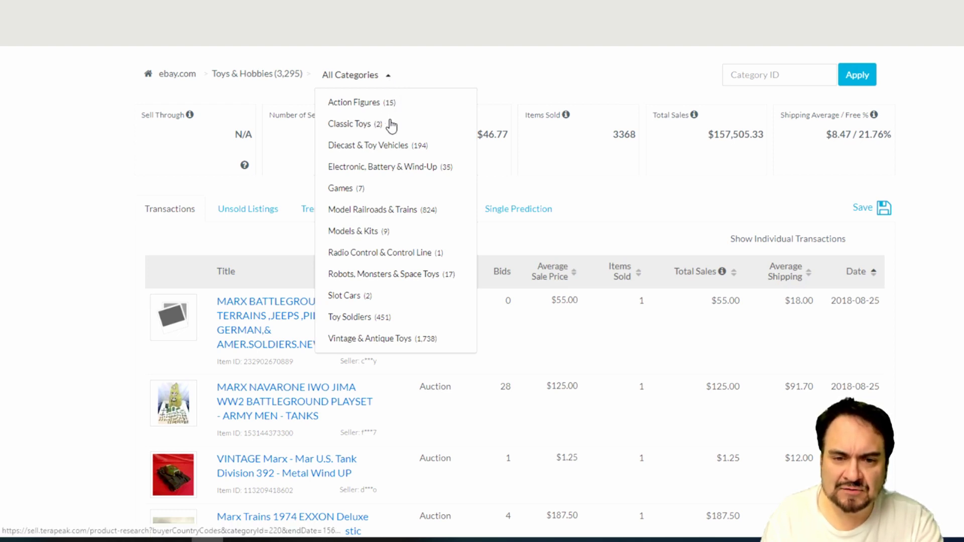
click(394, 343)
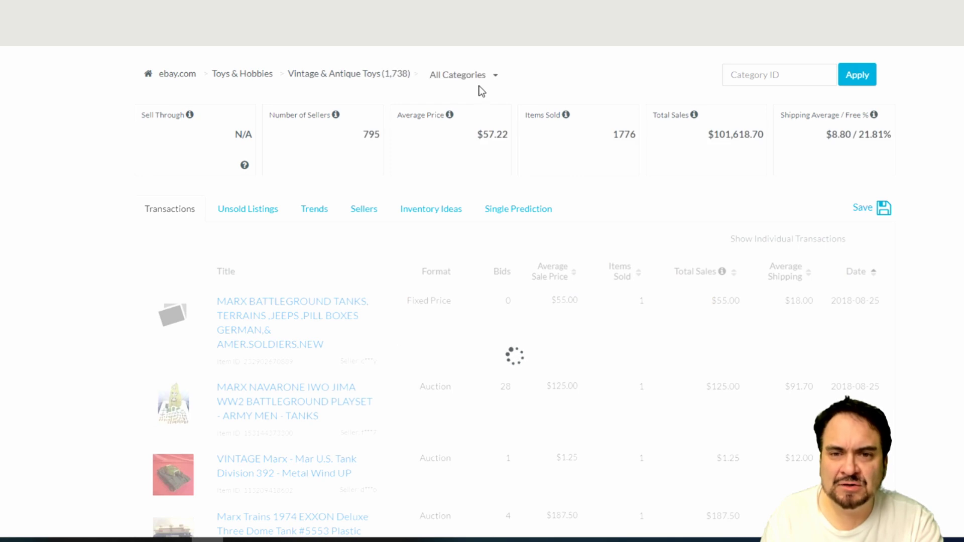
Step: Narrow the marx tank results to the Play Sets subcategory of Vintage & Antique Toys
click(496, 76)
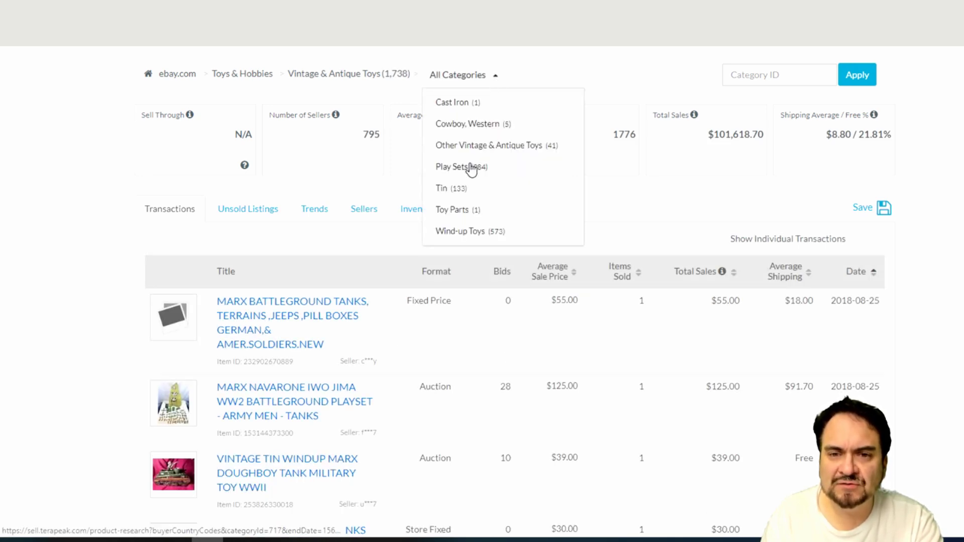
click(472, 168)
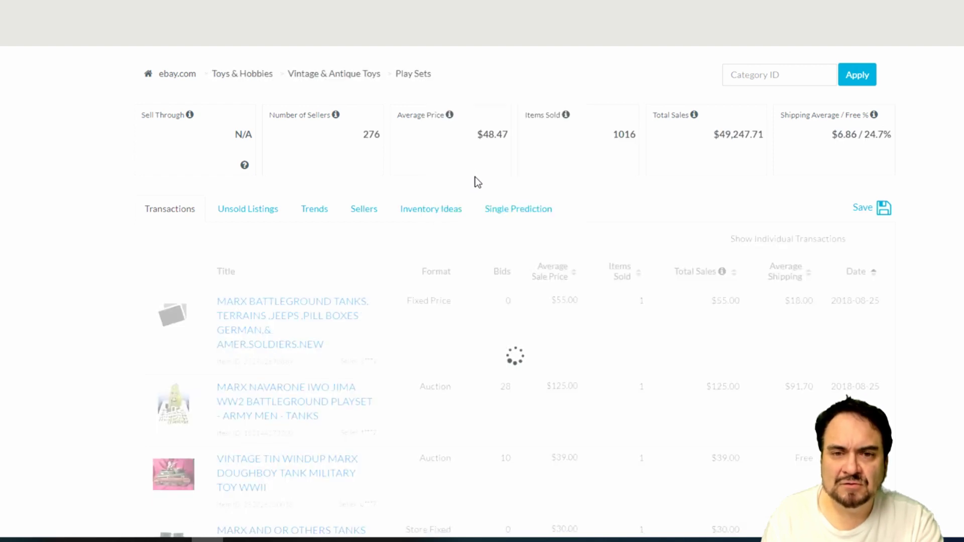
scroll(482, 189, down, 1)
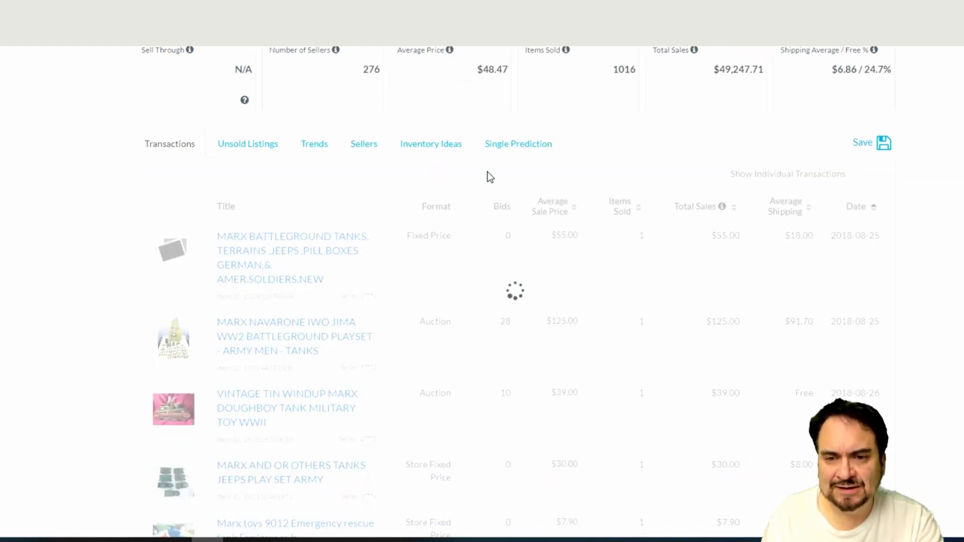
Step: Look through the marx tank Play Sets transactions, comparing titles, listing formats, bids and average sale prices
scroll(519, 241, down, 5)
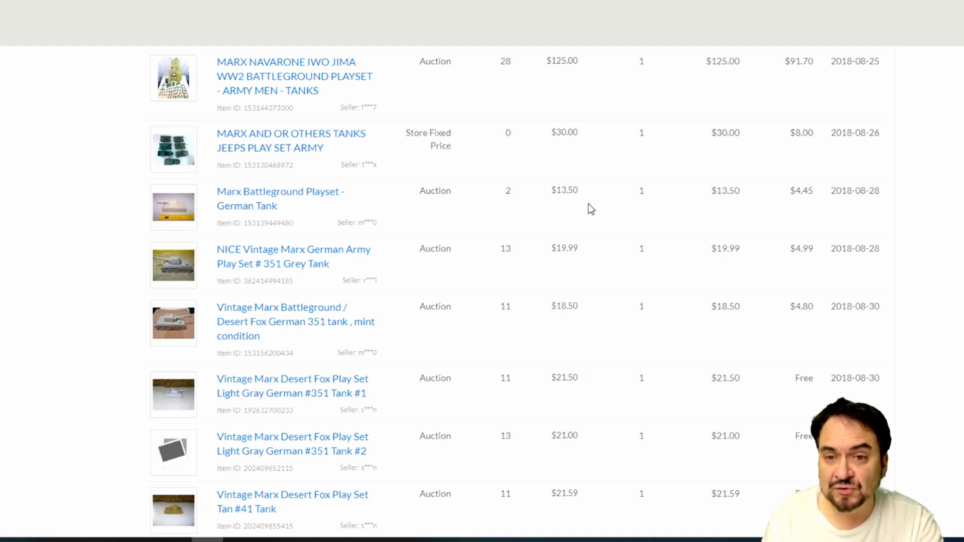
scroll(521, 231, down, 1)
scroll(521, 231, up, 1)
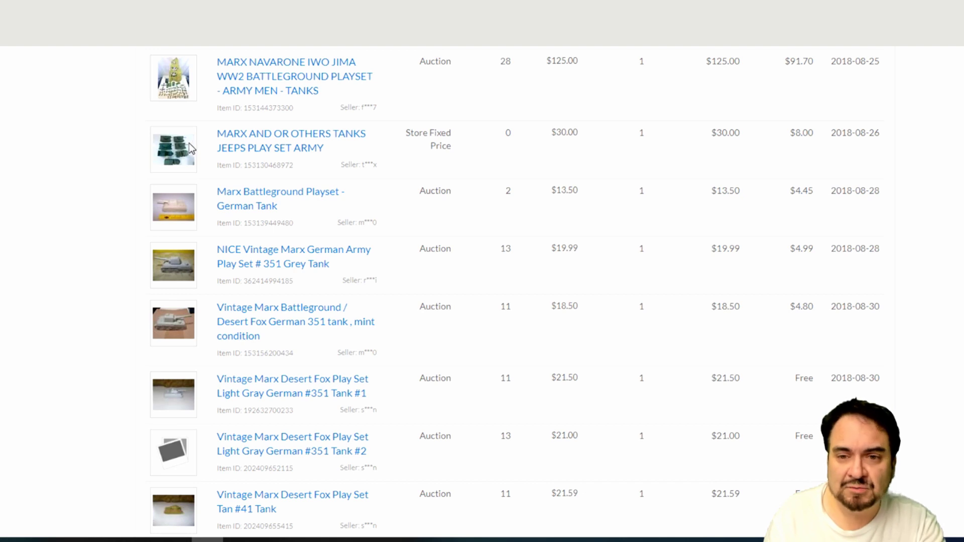
scroll(596, 208, down, 8)
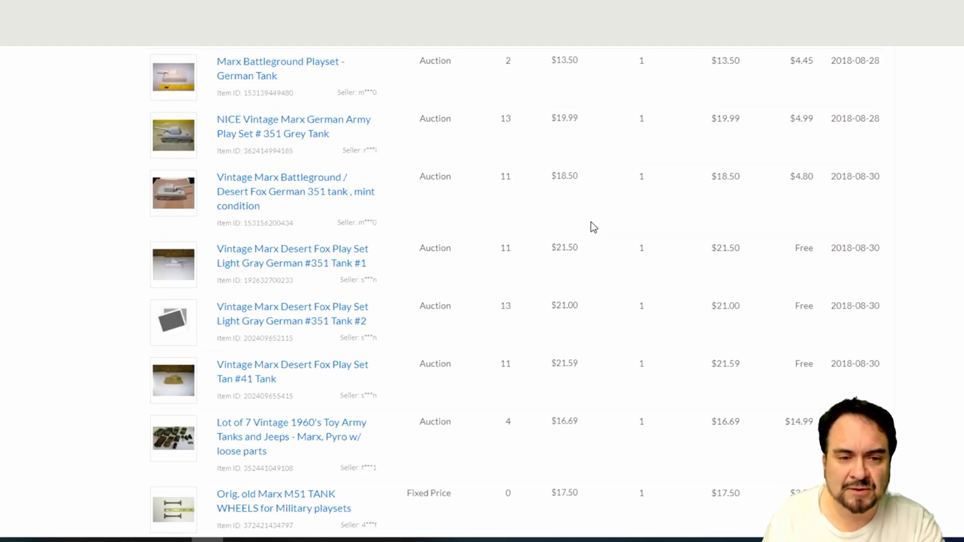
scroll(580, 237, down, 1)
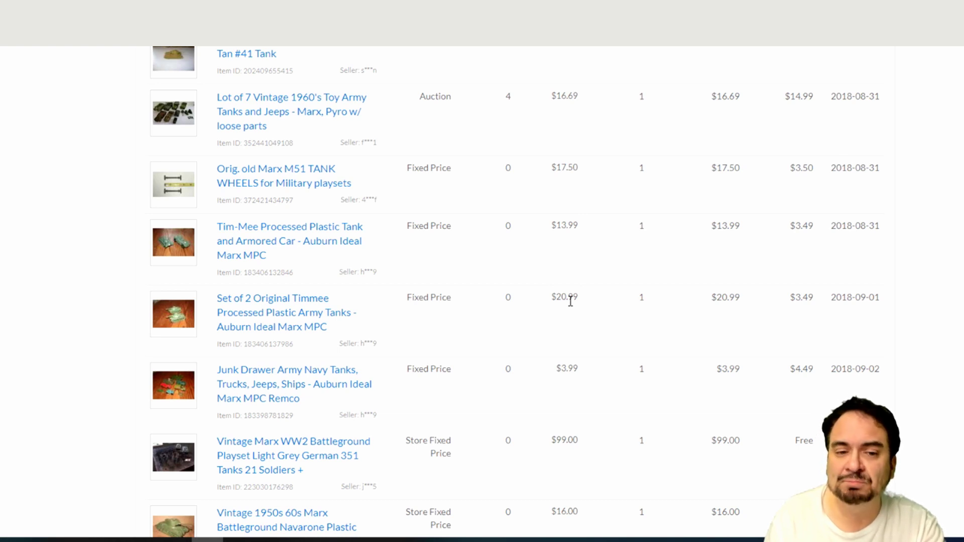
scroll(570, 300, down, 5)
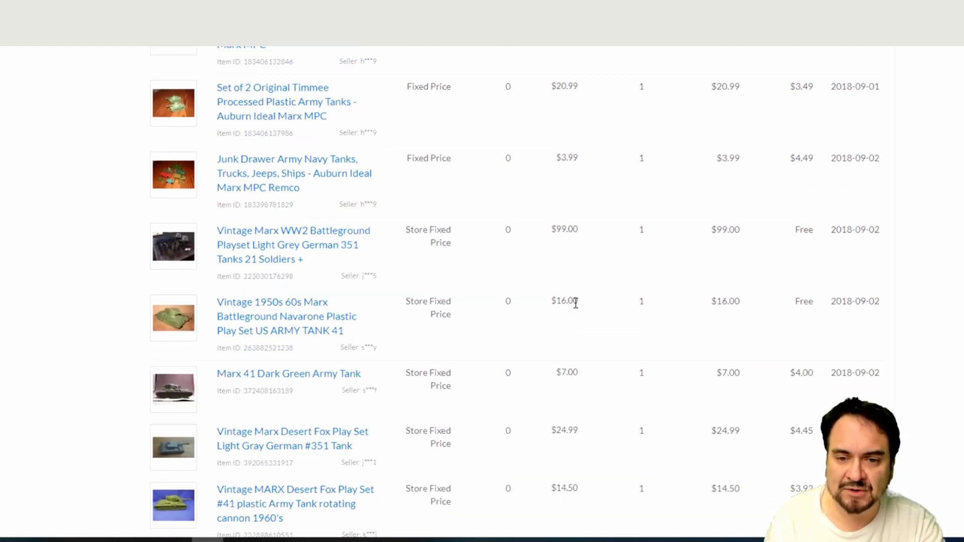
scroll(576, 302, down, 6)
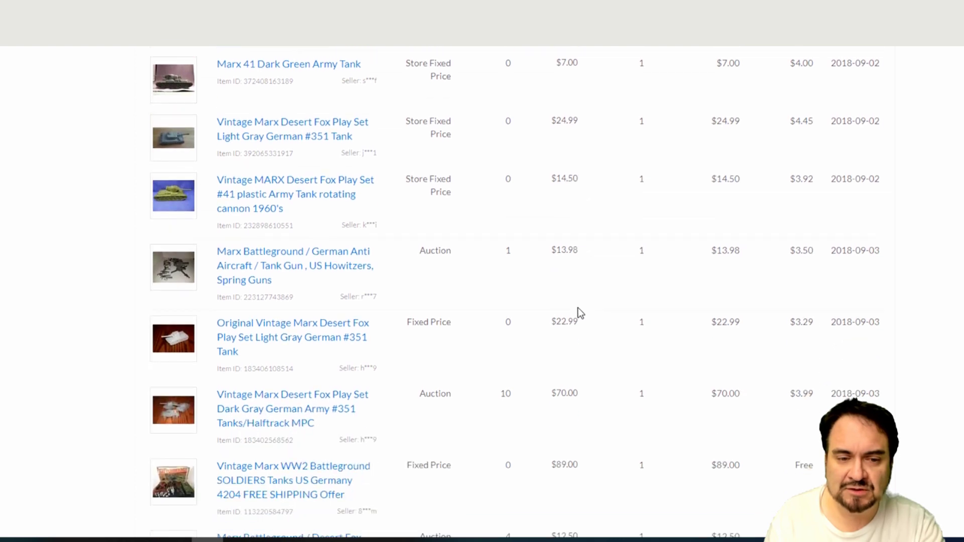
scroll(585, 354, down, 1)
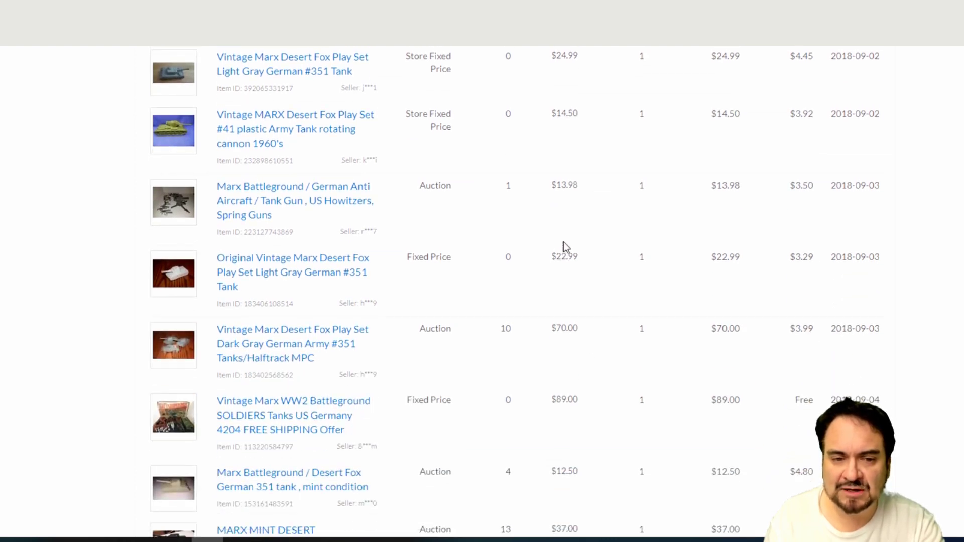
scroll(567, 360, down, 4)
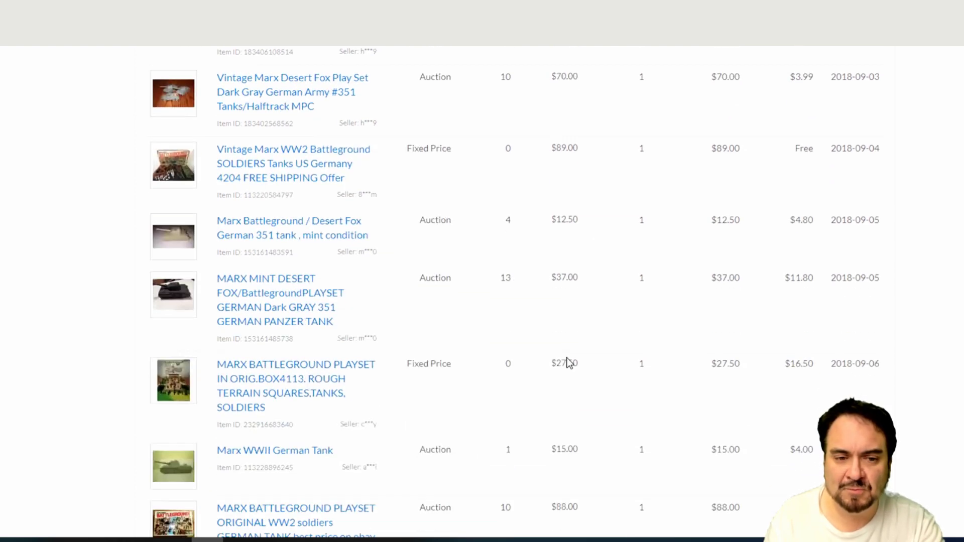
scroll(567, 361, down, 2)
scroll(568, 381, down, 6)
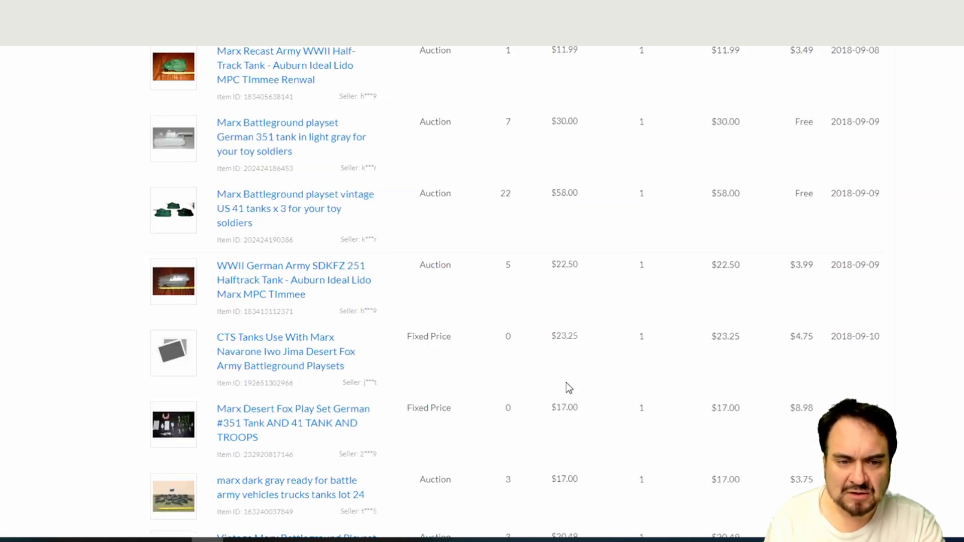
scroll(568, 386, down, 5)
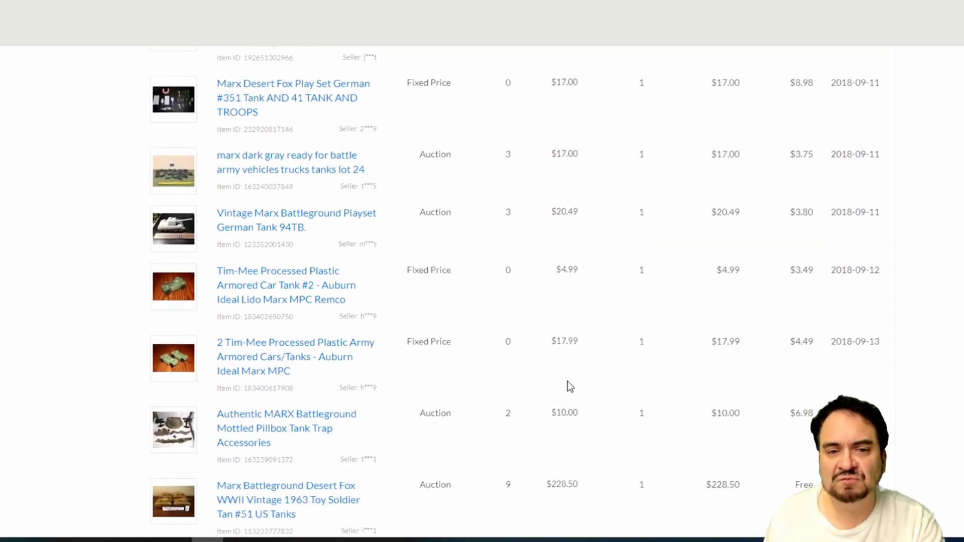
scroll(568, 379, down, 3)
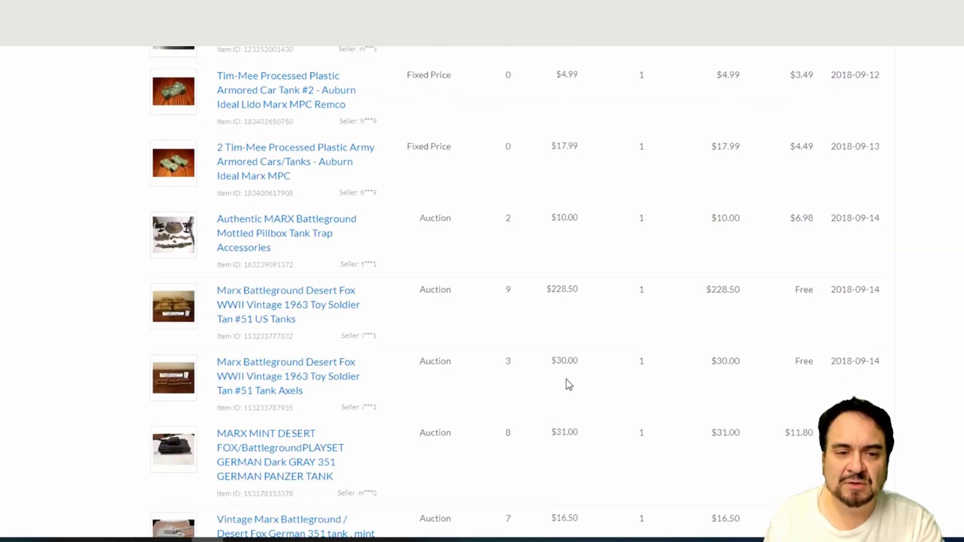
scroll(565, 382, down, 5)
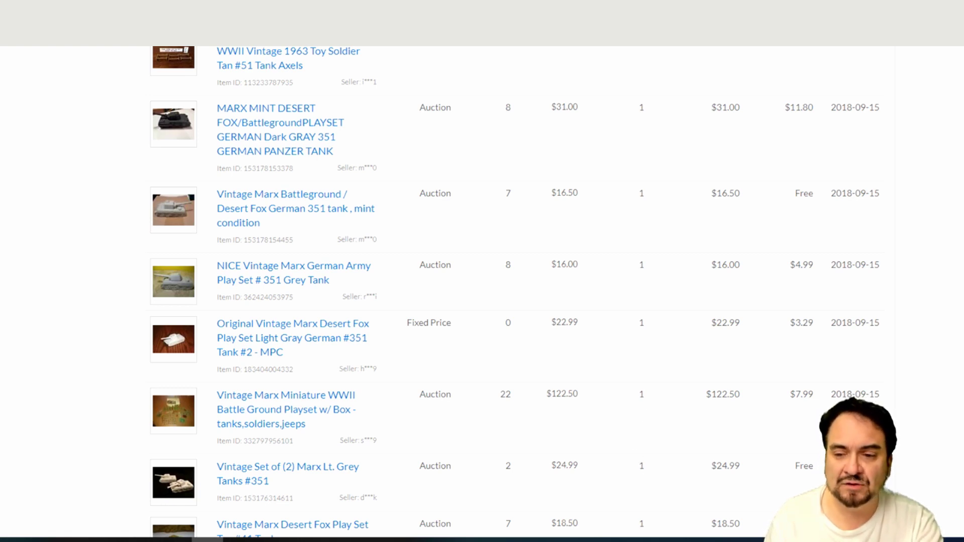
scroll(515, 292, down, 2)
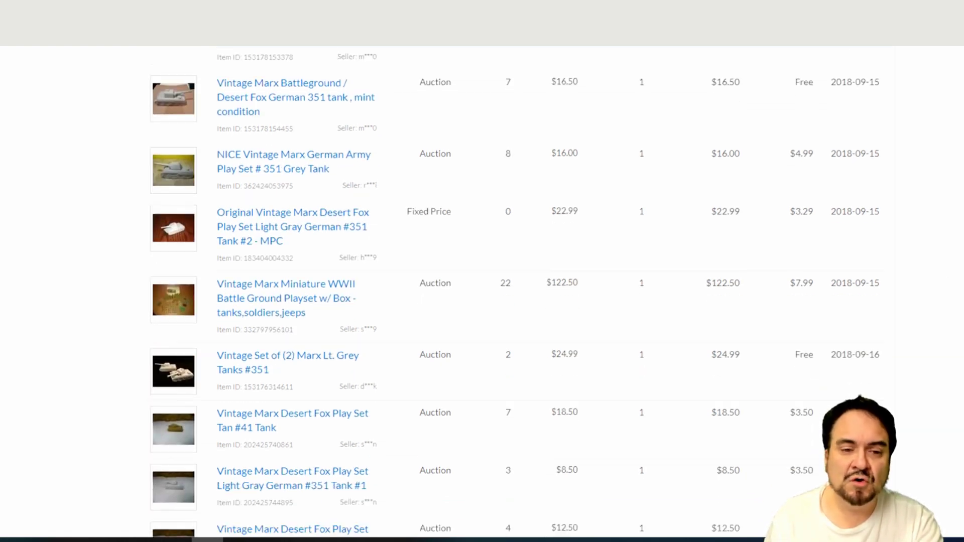
Step: Review the advanced filters and sales summary for the Play Sets results, along with the earliest transactions
scroll(515, 292, up, 10)
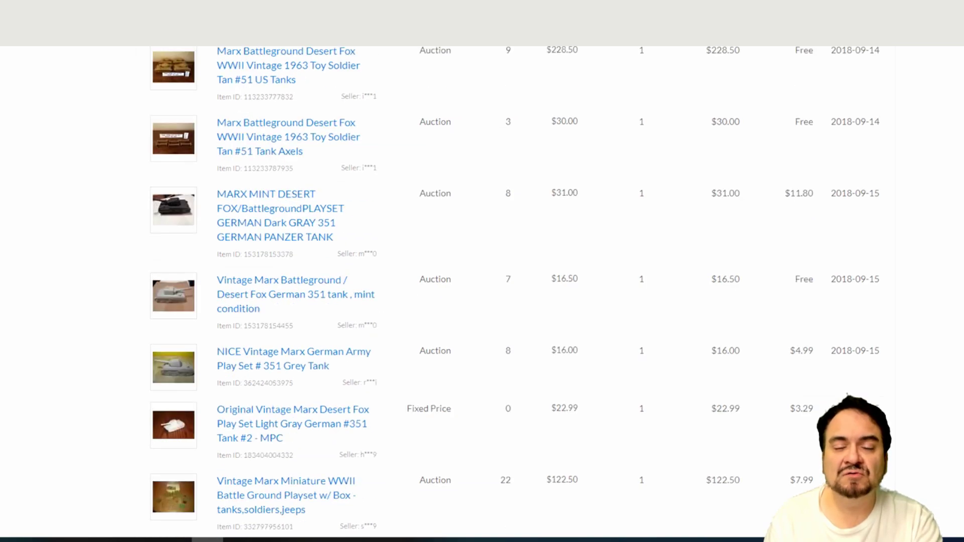
scroll(515, 292, up, 15)
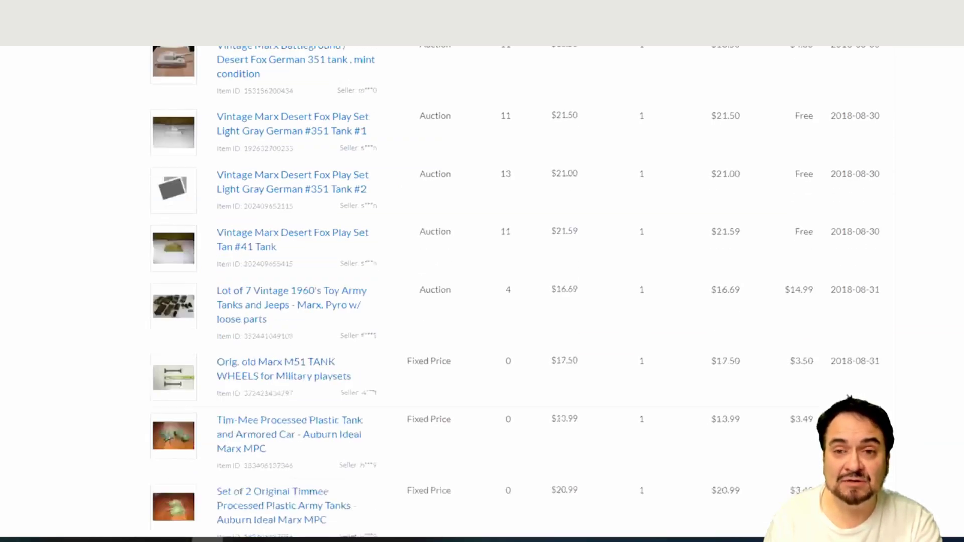
scroll(515, 292, up, 5)
scroll(515, 292, up, 3)
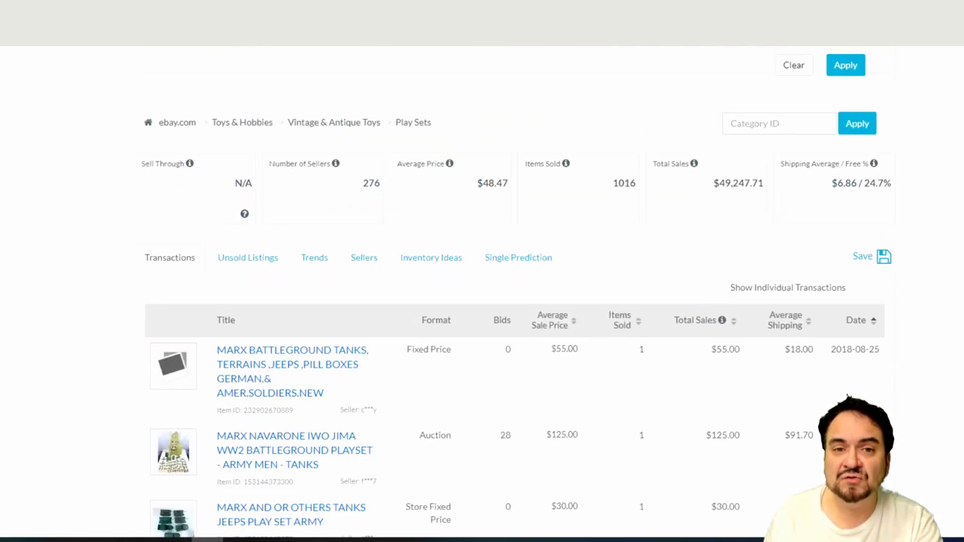
scroll(515, 292, up, 1)
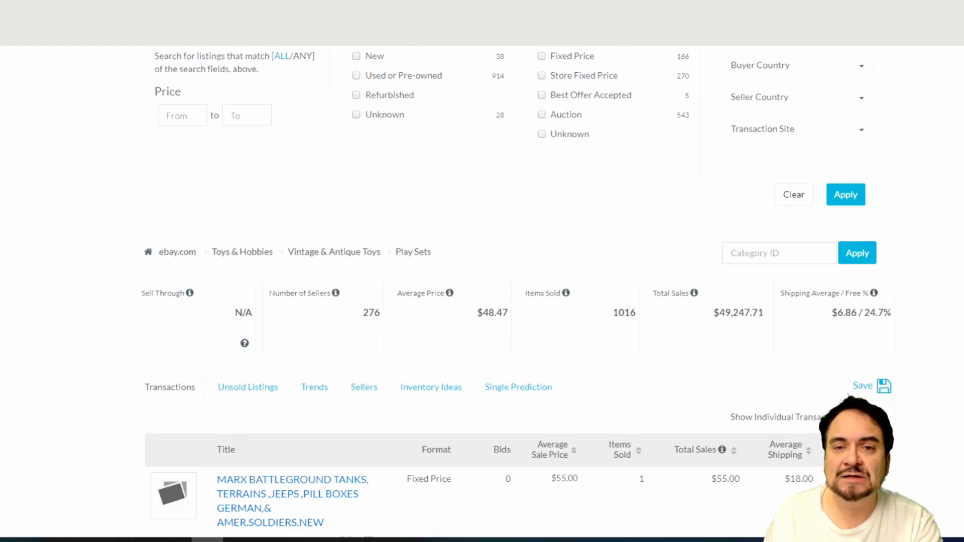
scroll(515, 292, up, 3)
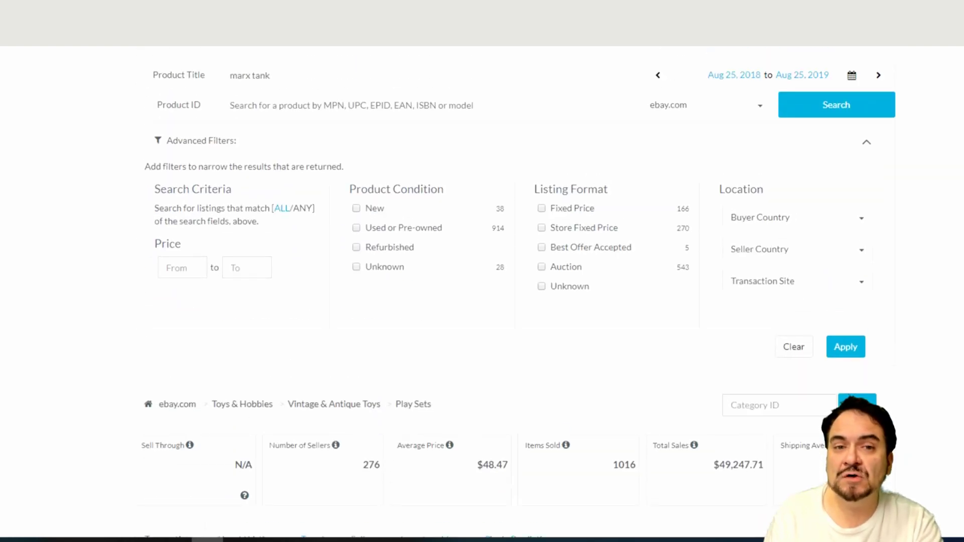
scroll(515, 293, up, 1)
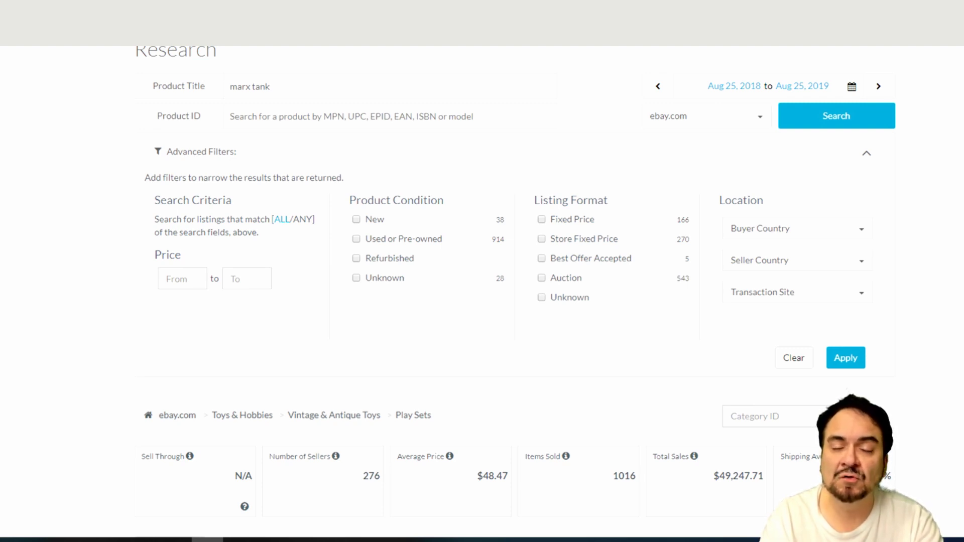
scroll(873, 101, down, 6)
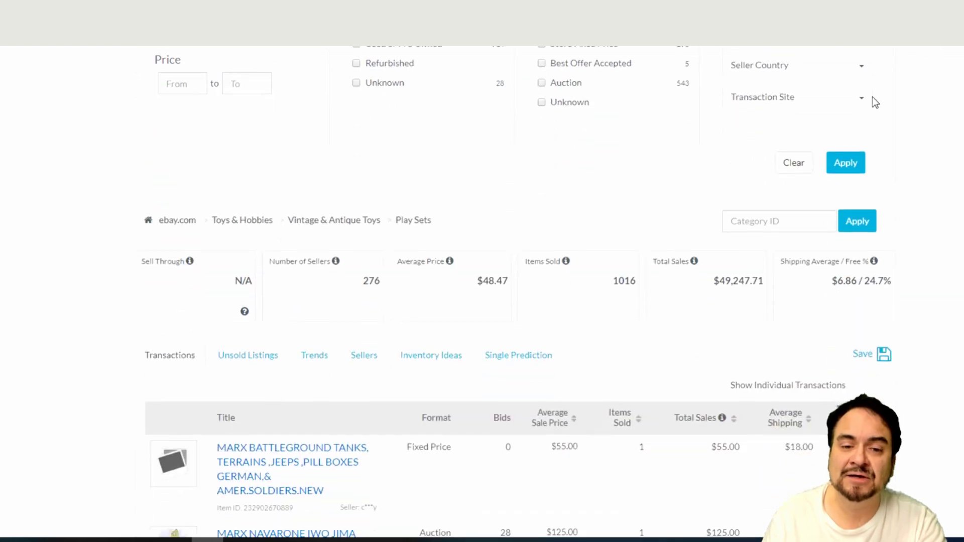
scroll(588, 270, down, 3)
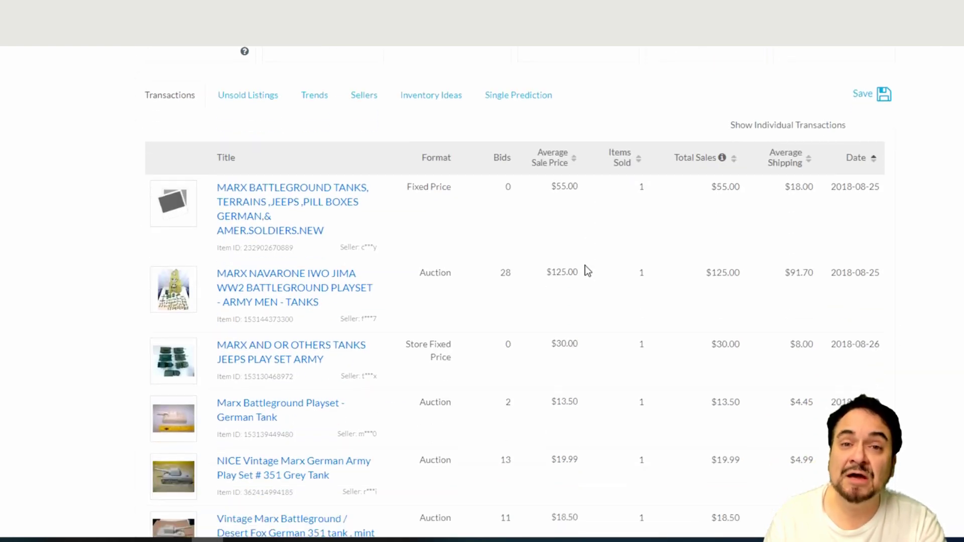
scroll(271, 373, down, 3)
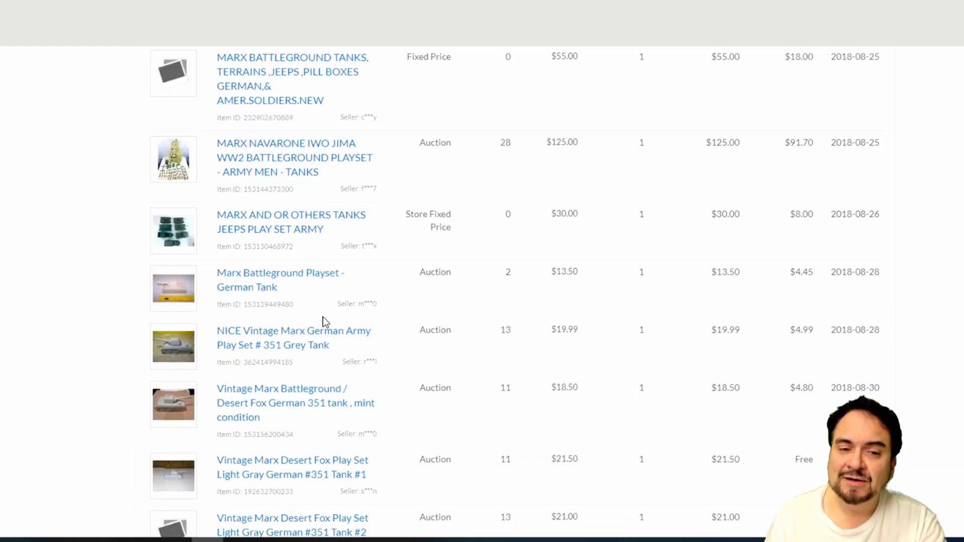